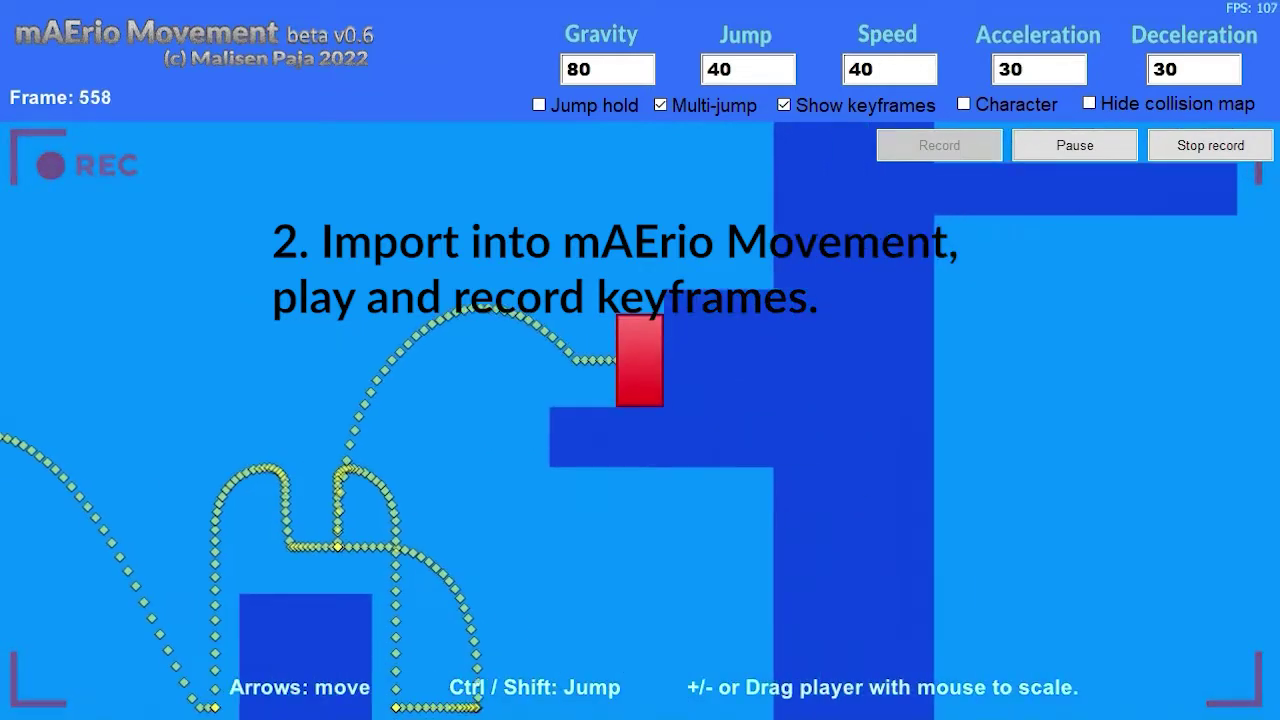
Run and jump the red player through the level while its movement keyframes are being recorded.
key(Right)
key(ctrl)
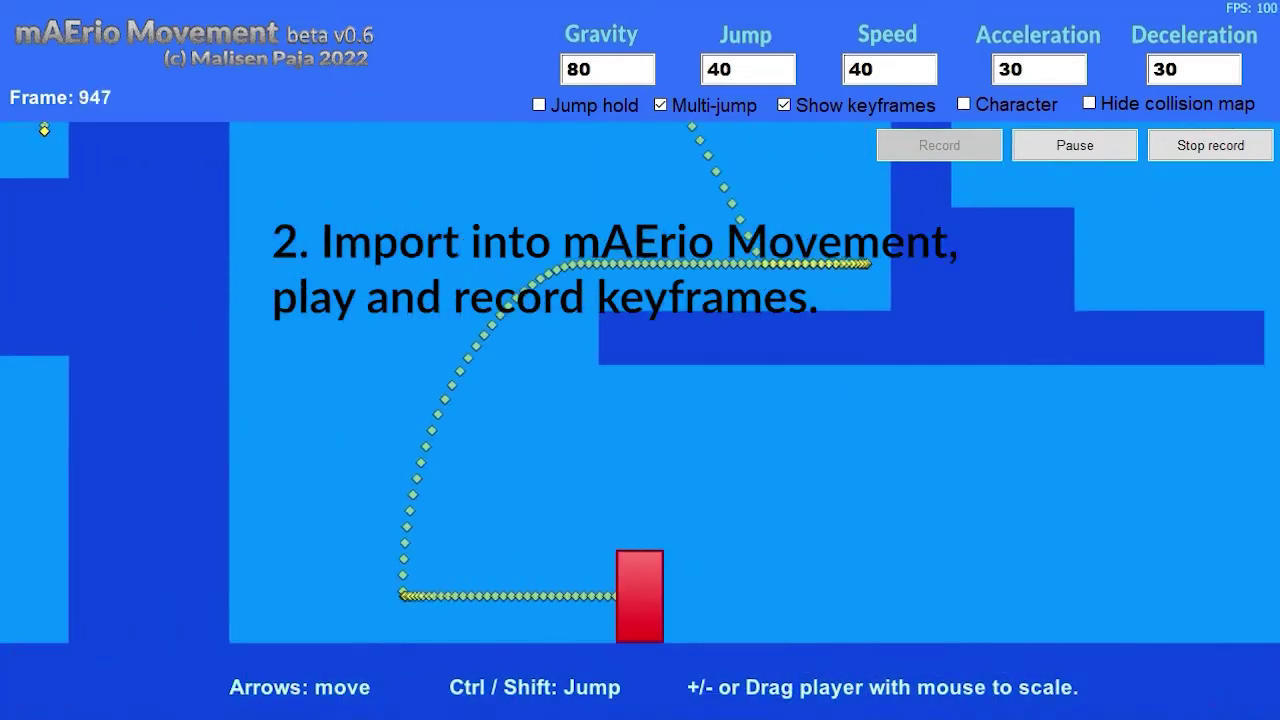
key(ctrl)
key(ctrl)
key(Left)
key(ctrl)
key(ctrl)
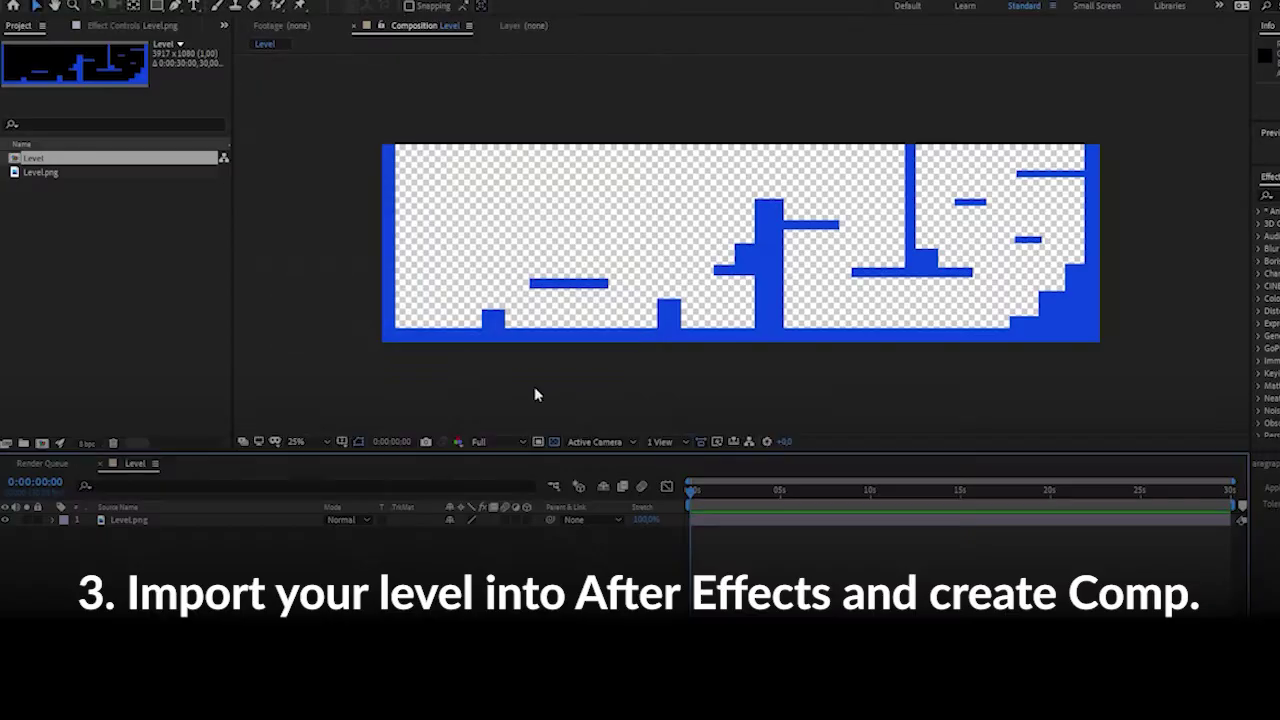
In After Effects, turn off the transparency grid and add a null object to the Level comp.
click(554, 442)
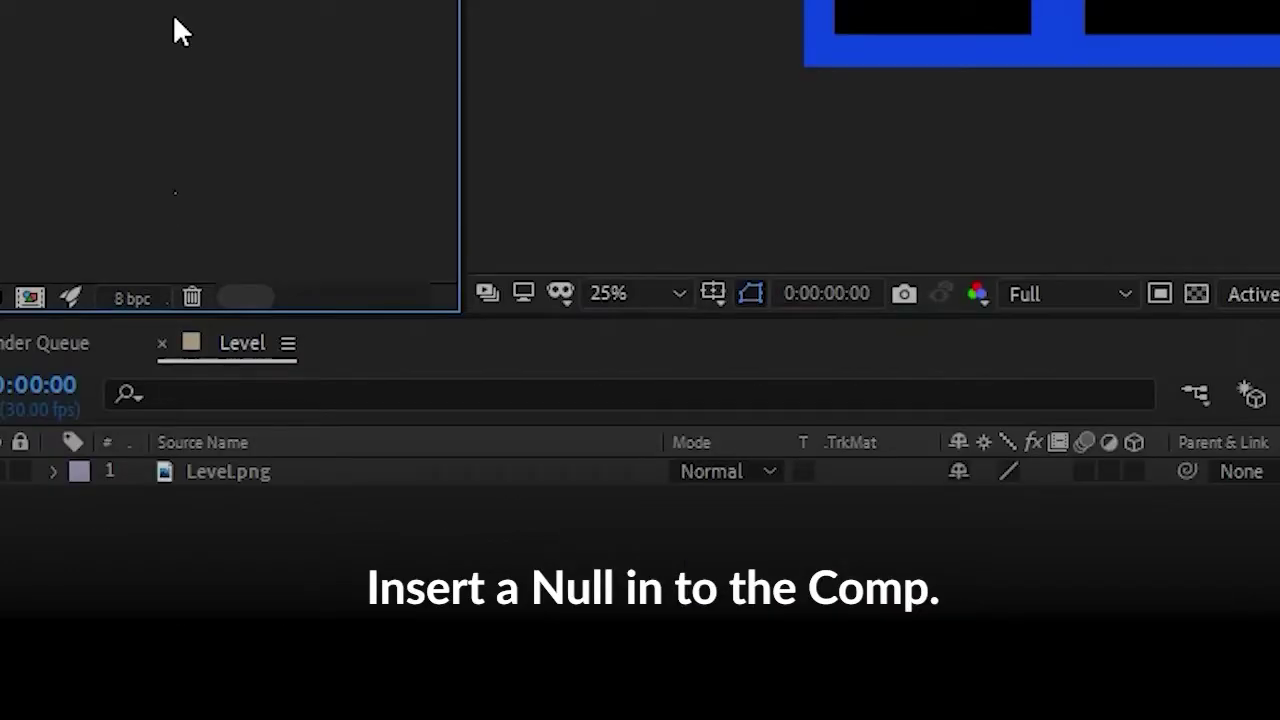
right_click(368, 598)
mouse_move(600, 238)
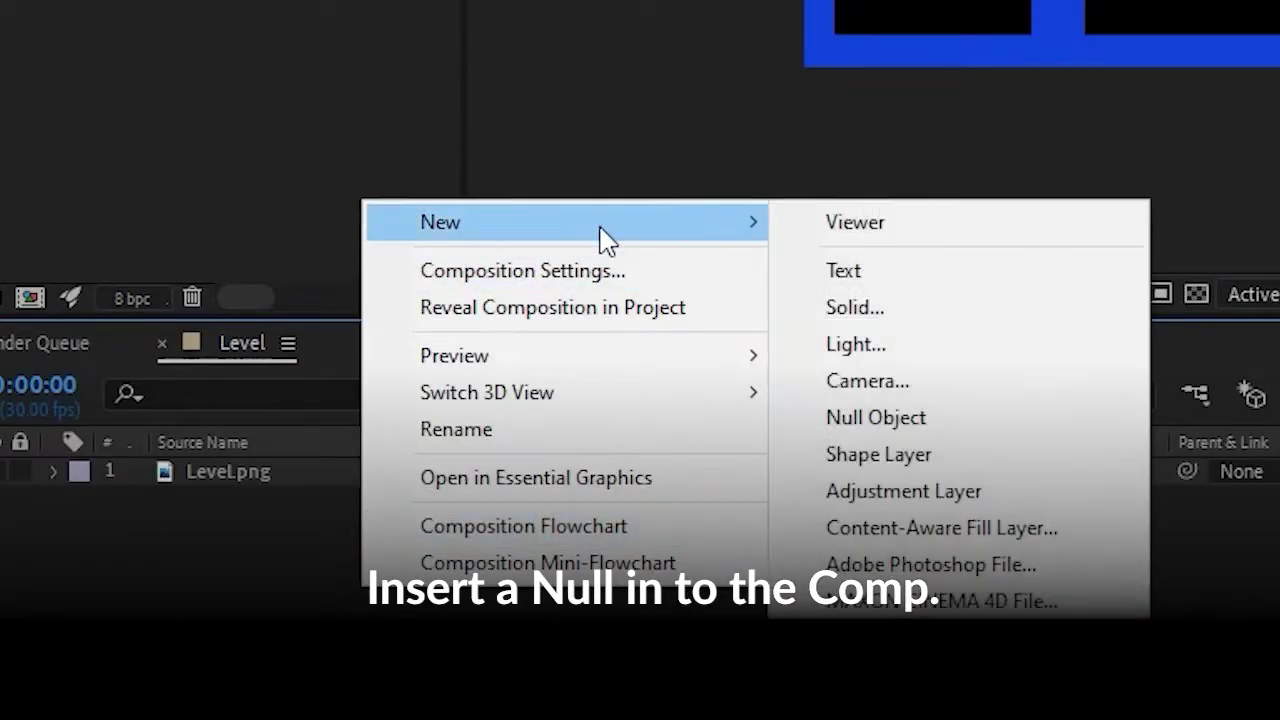
click(954, 428)
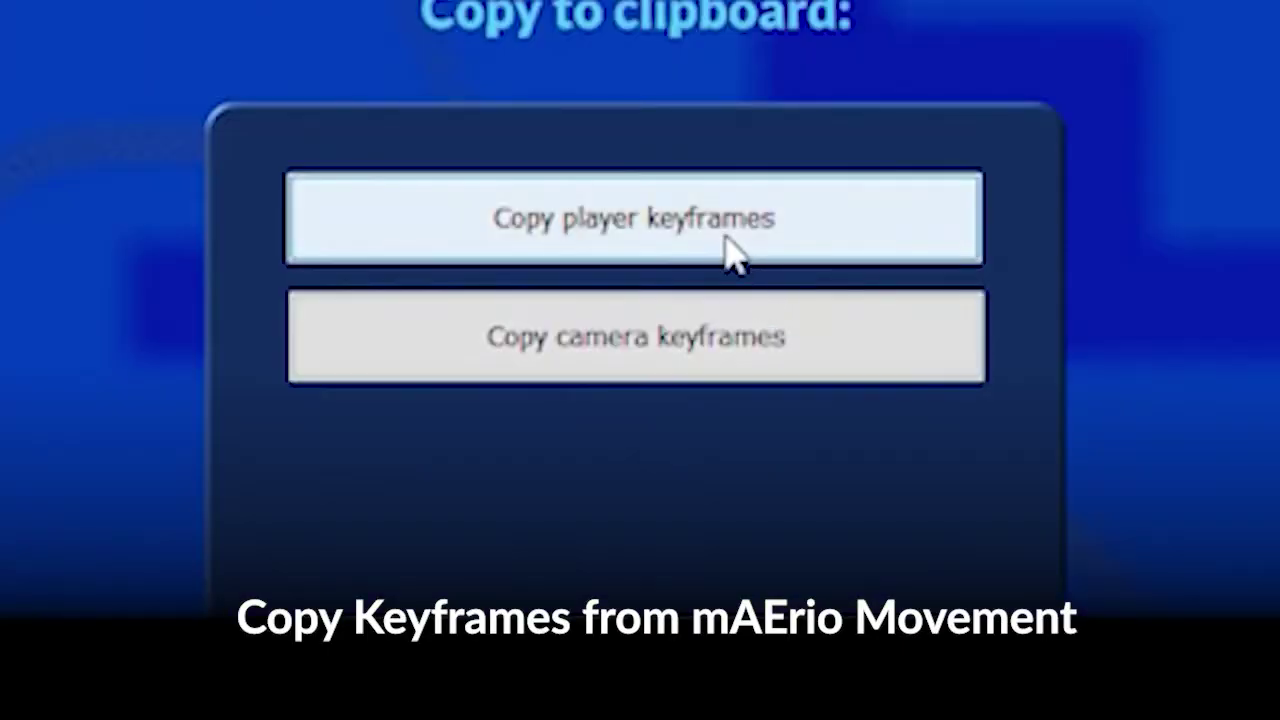
Copy the player keyframes from mAErio Movement and paste them onto Null 1 in After Effects.
click(733, 255)
click(805, 428)
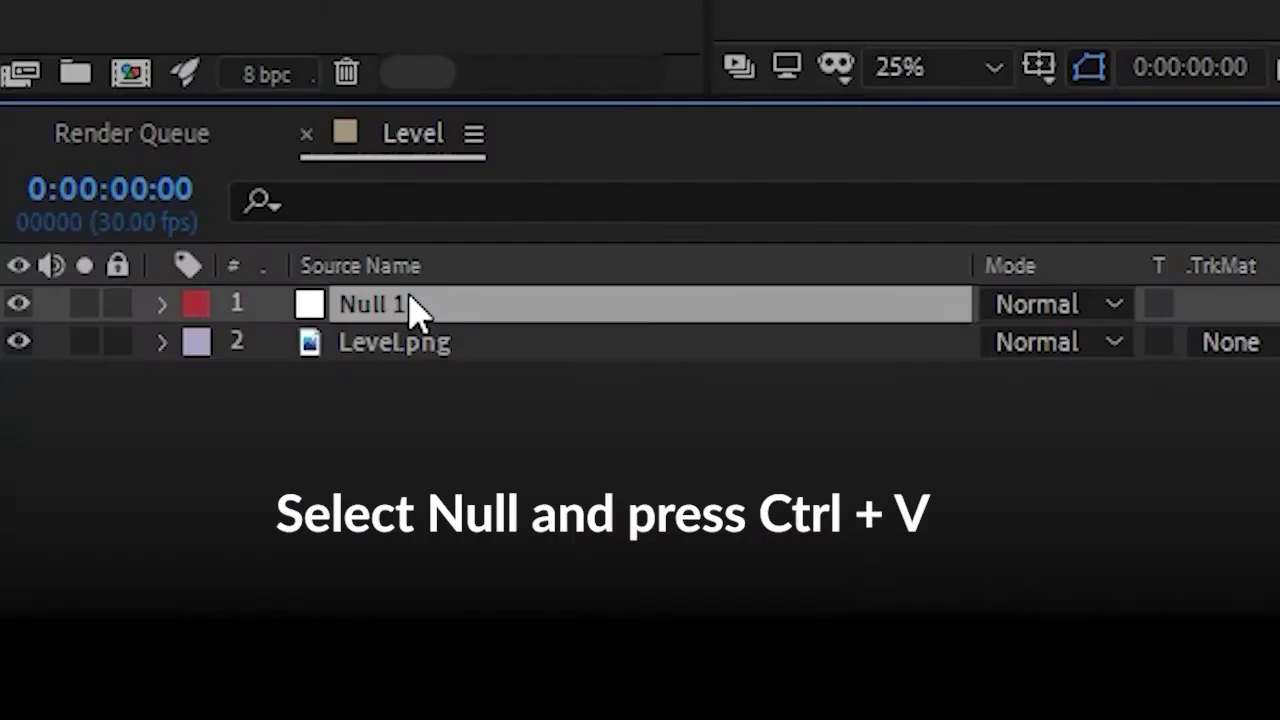
key(ctrl+v)
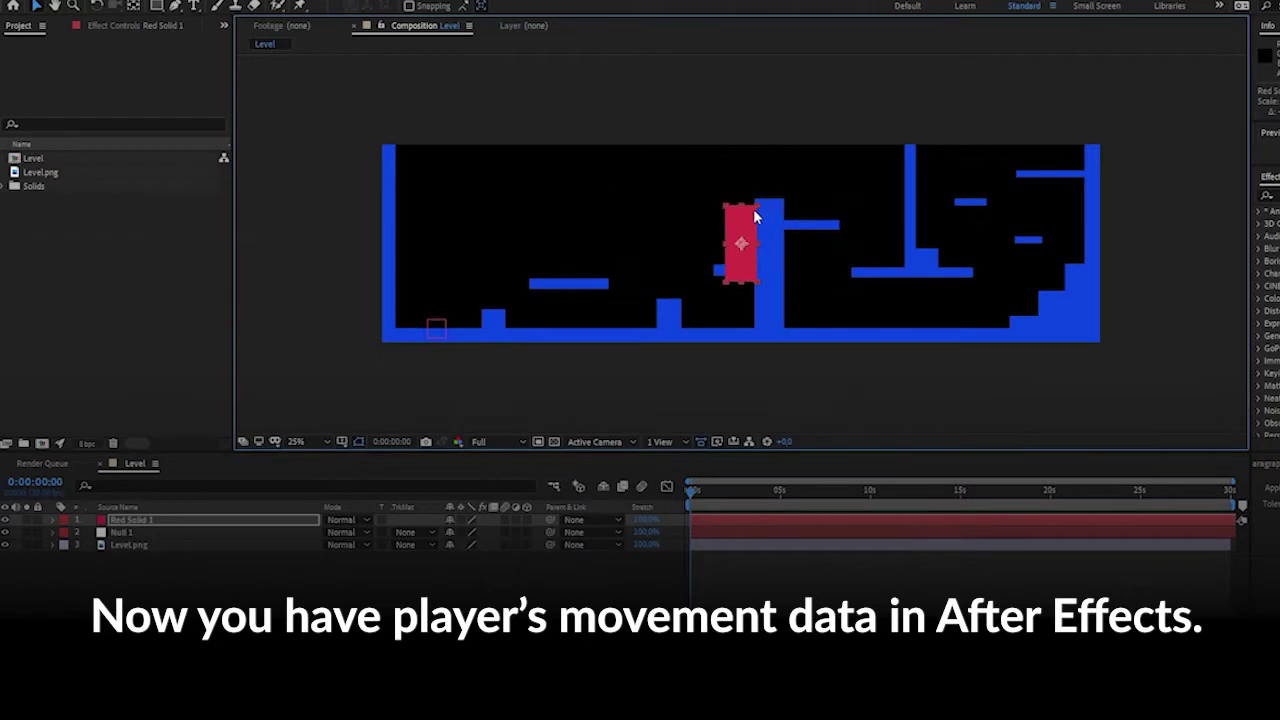
Fit the red solid to the player's spot at the null, parent it to Null 1, and preview the motion.
scroll(755, 217, up, 5)
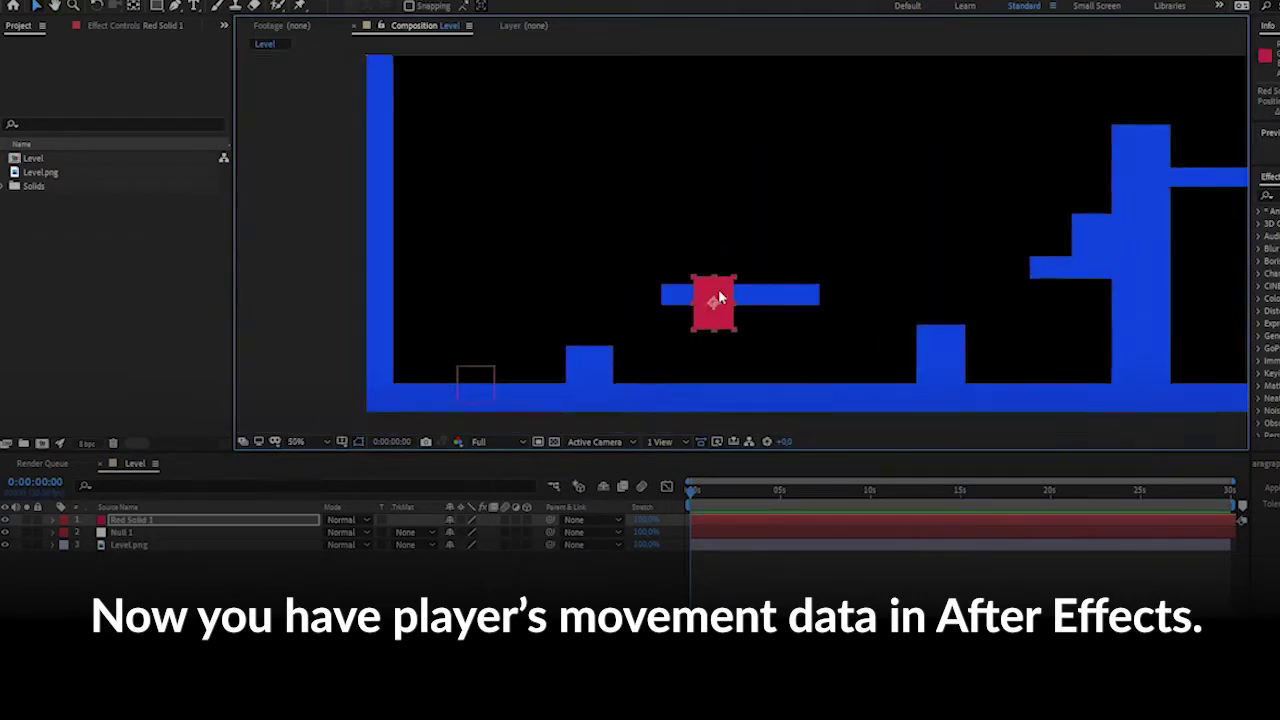
drag(430, 250, 383, 276)
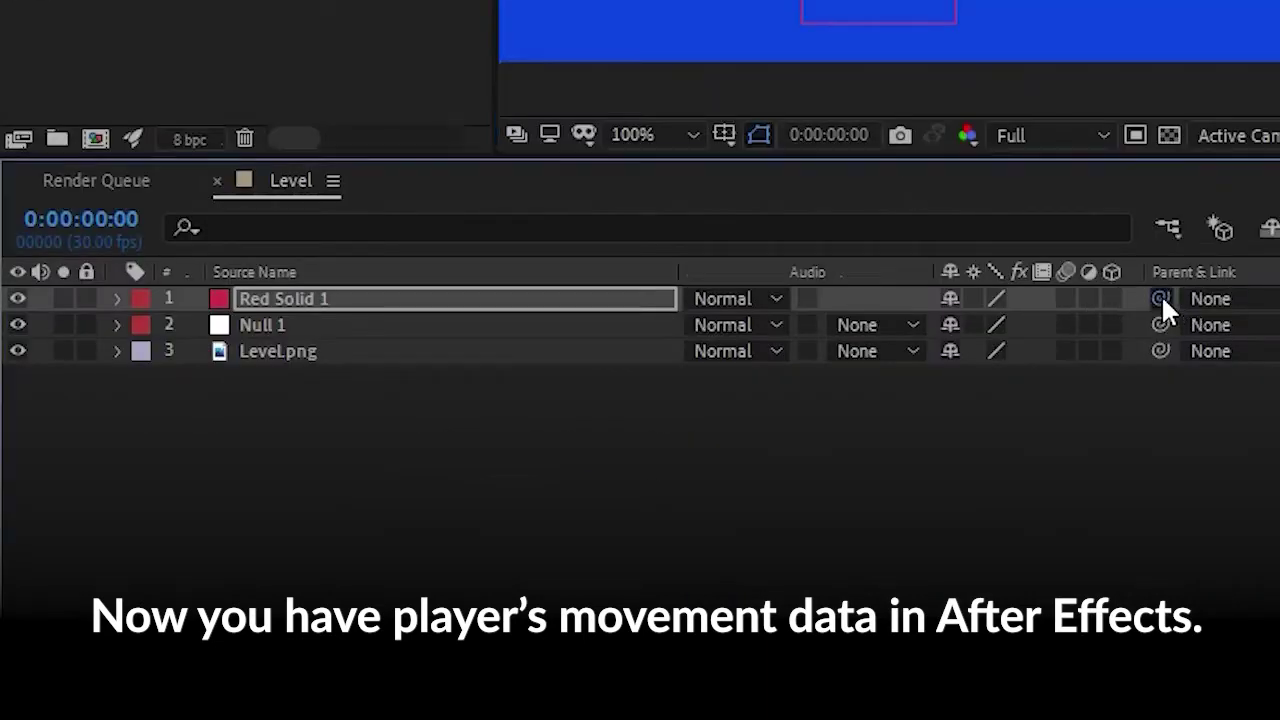
drag(1161, 298, 417, 327)
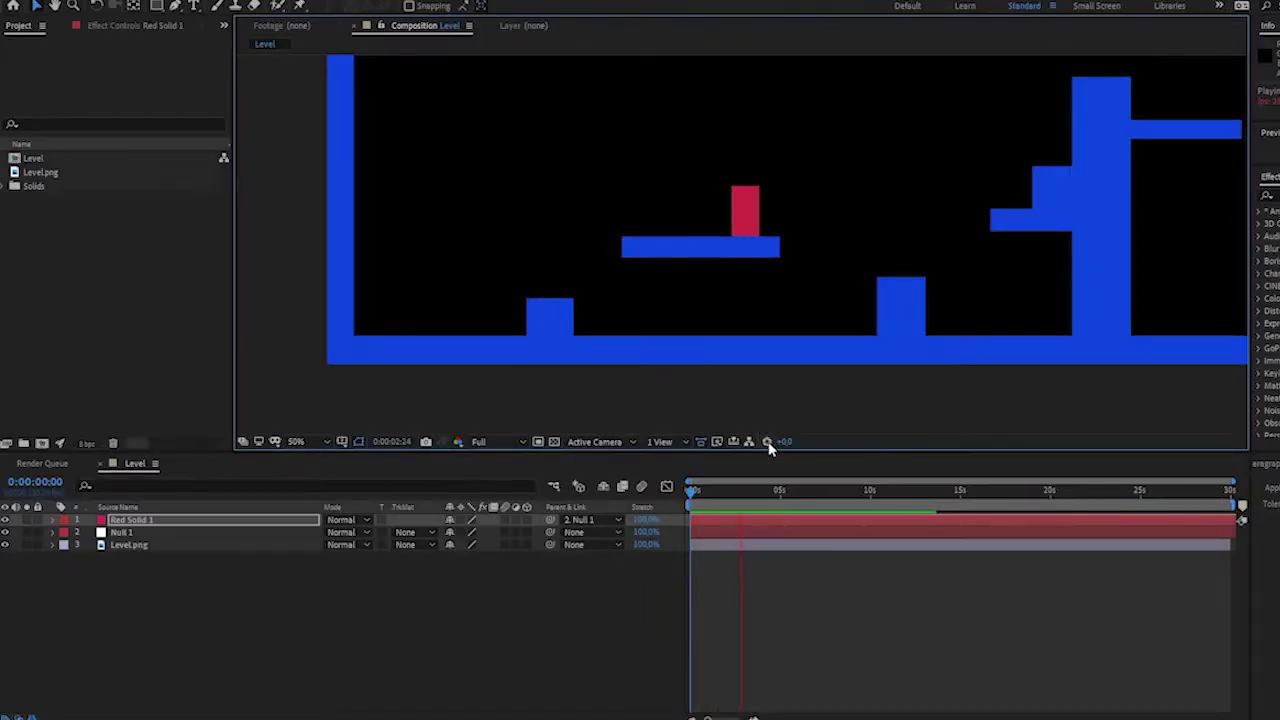
key(comma)
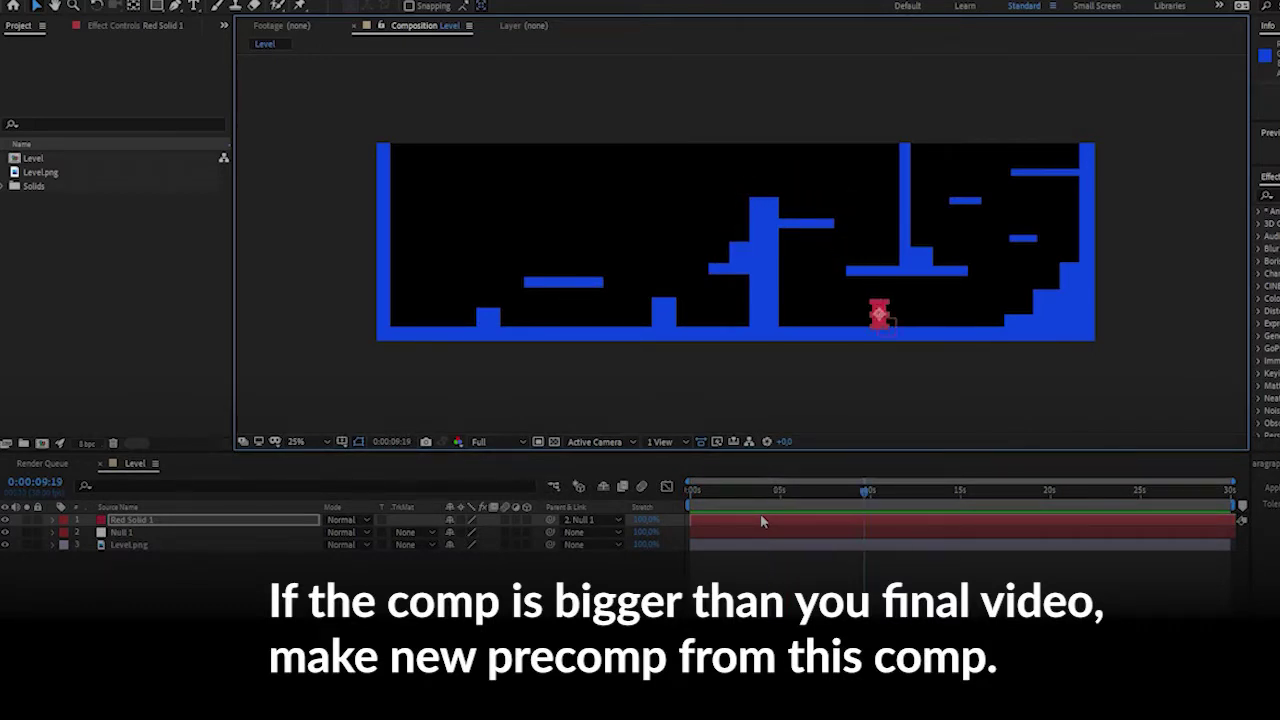
key(space)
Create a new comp from the Level comp and name it Gameplay-anim.
click(34, 159)
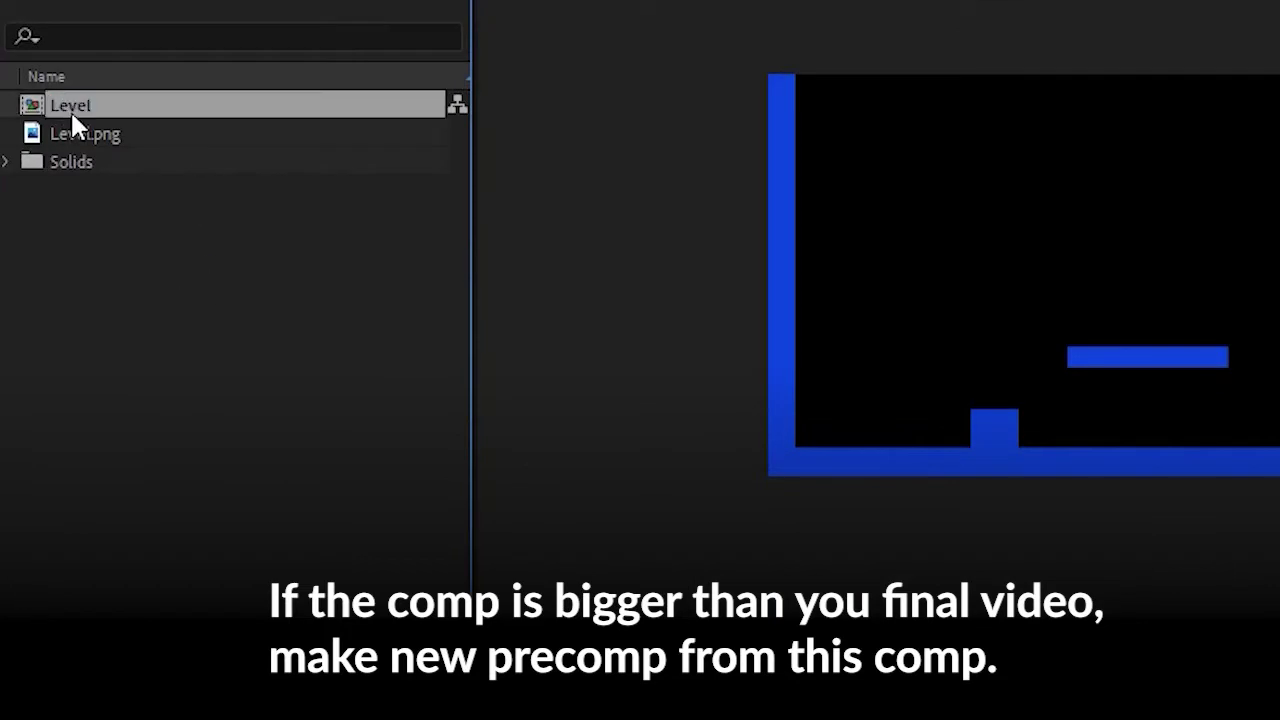
drag(71, 105, 177, 277)
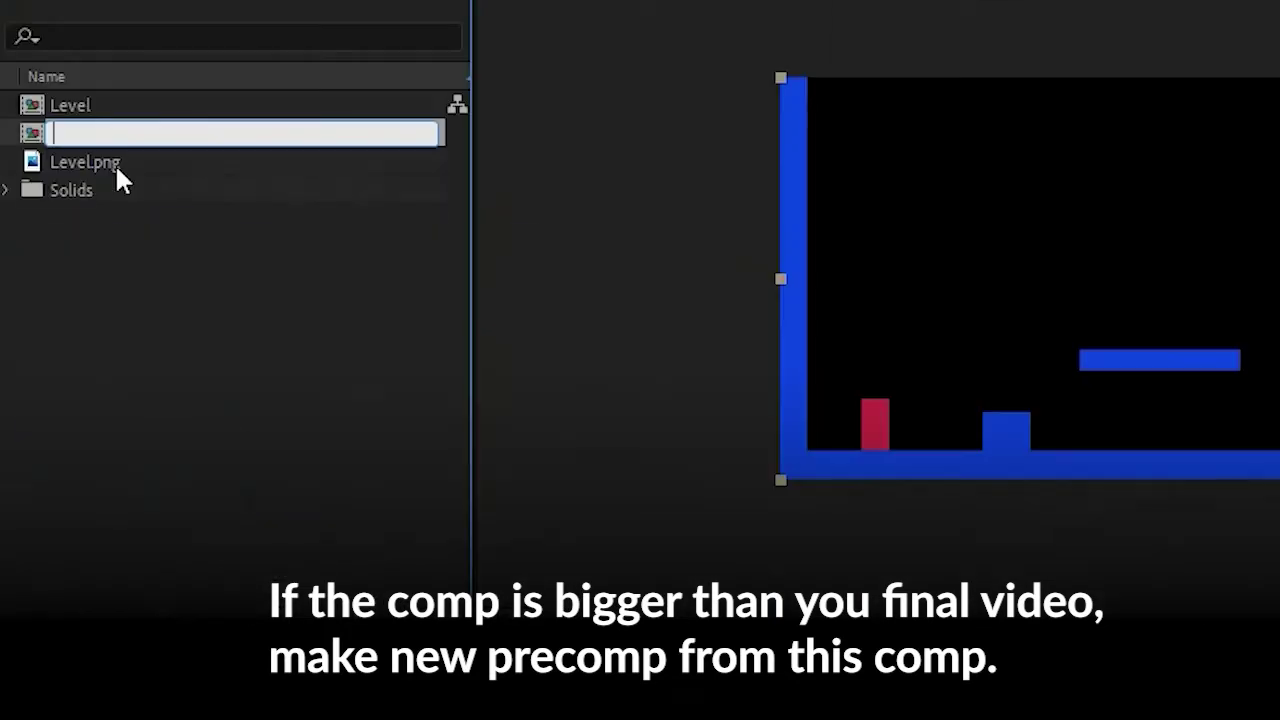
text(Gameplay-anim)
key(Return)
Set the Gameplay-anim comp's width to 1920 px.
right_click(586, 580)
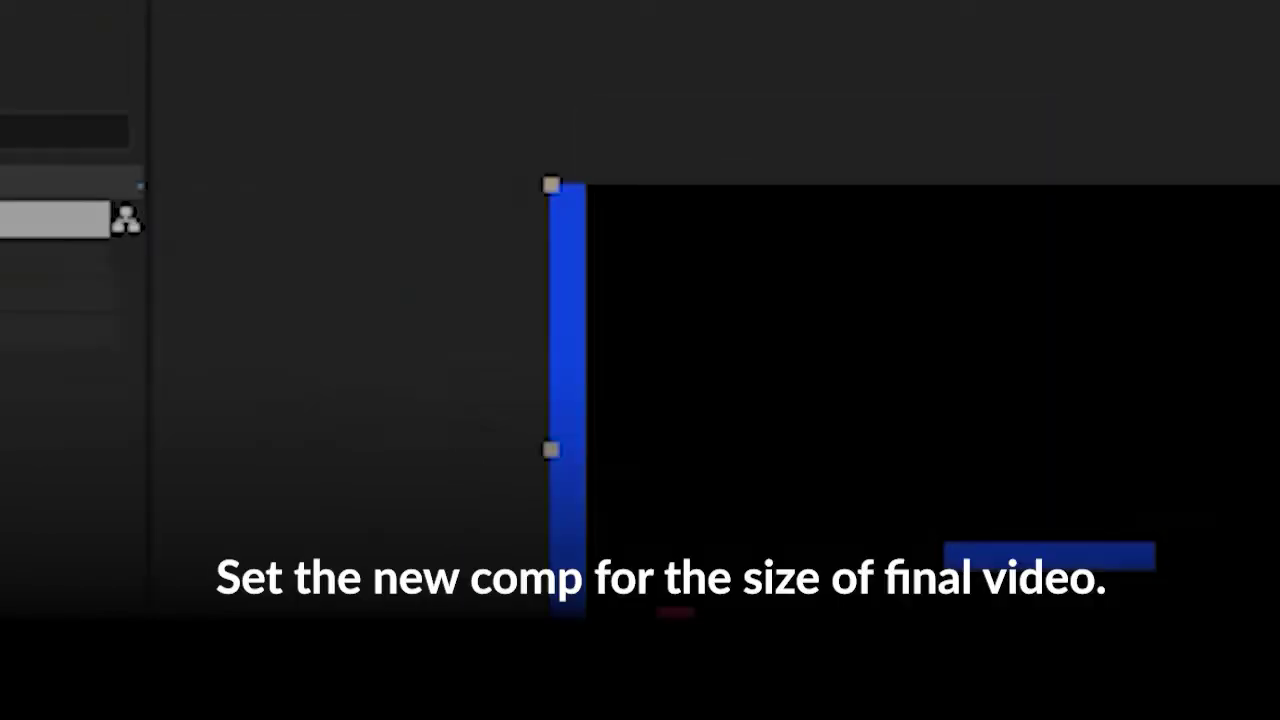
key(ctrl+k)
click(430, 252)
text(1)
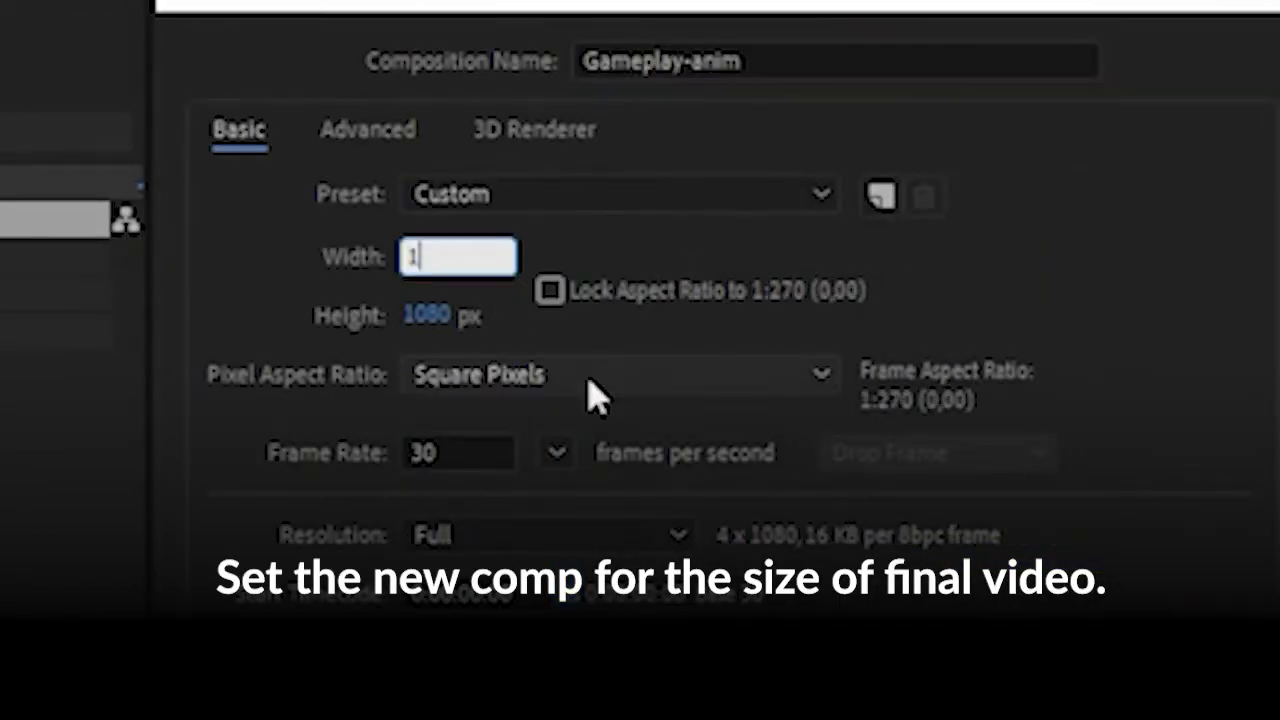
text(920)
key(Return)
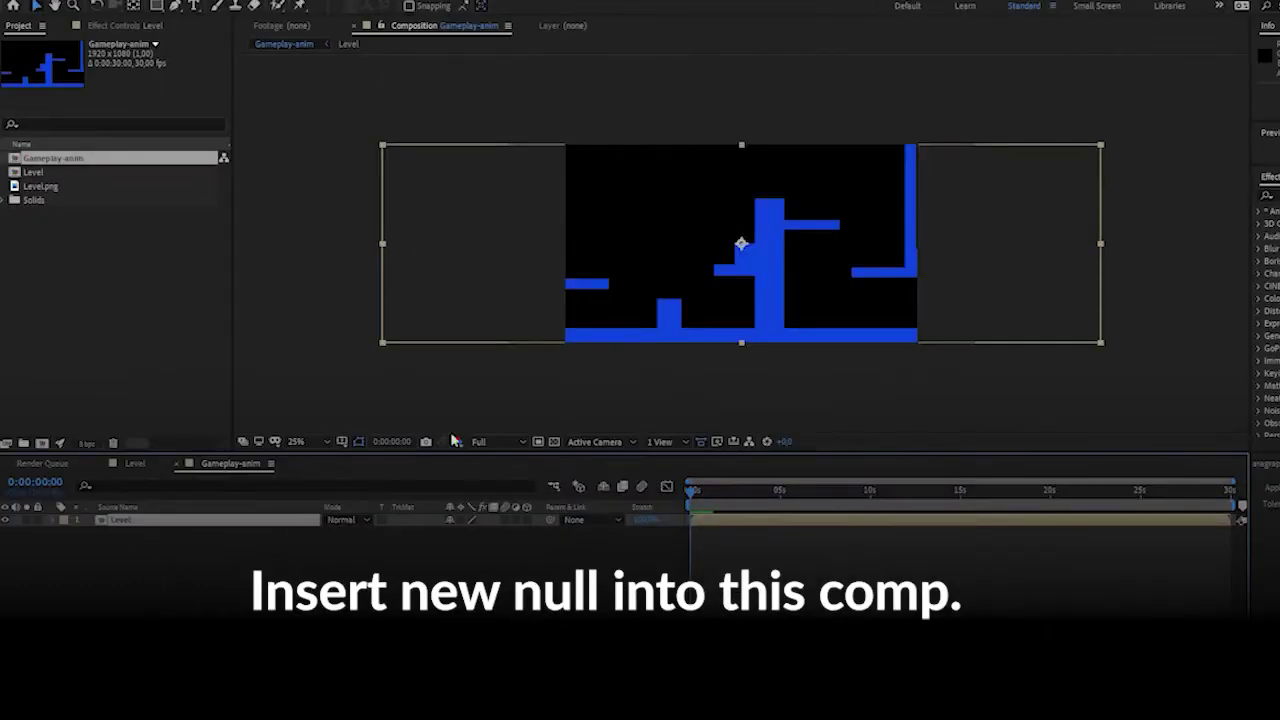
Add a null object to the Gameplay-anim comp and copy the camera keyframes from mAErio Movement for it.
right_click(266, 397)
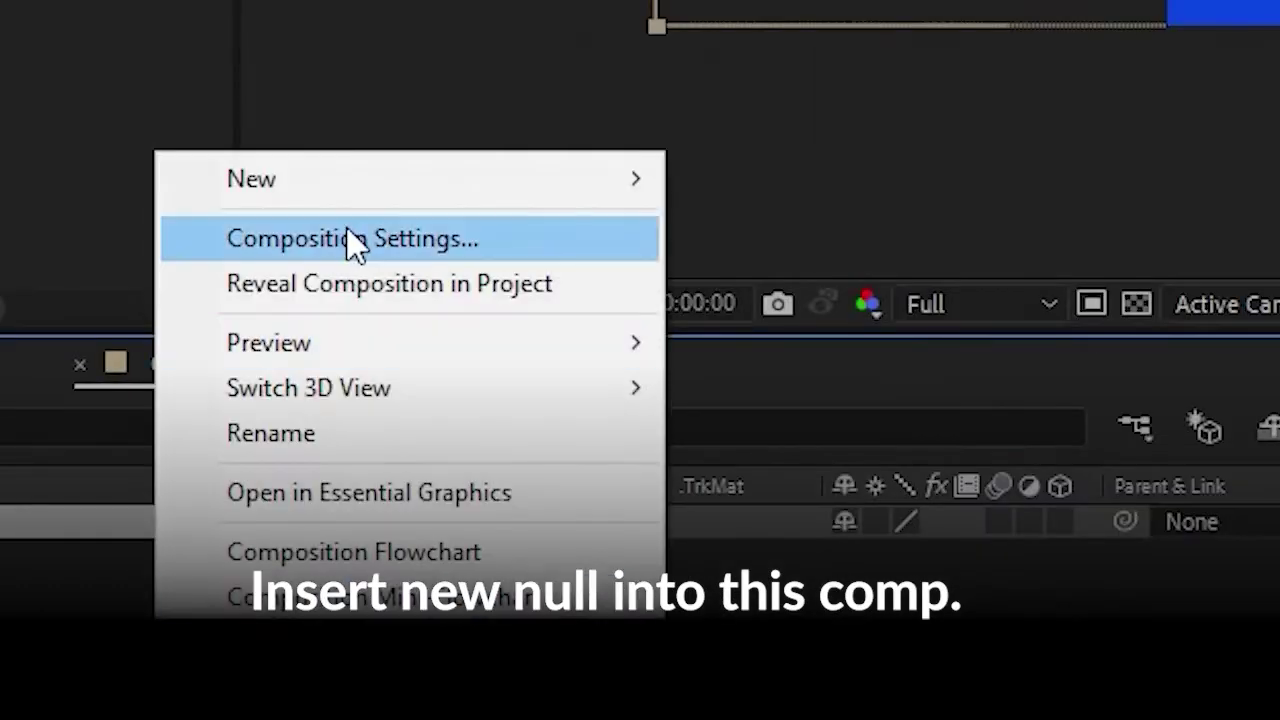
mouse_move(600, 180)
click(914, 418)
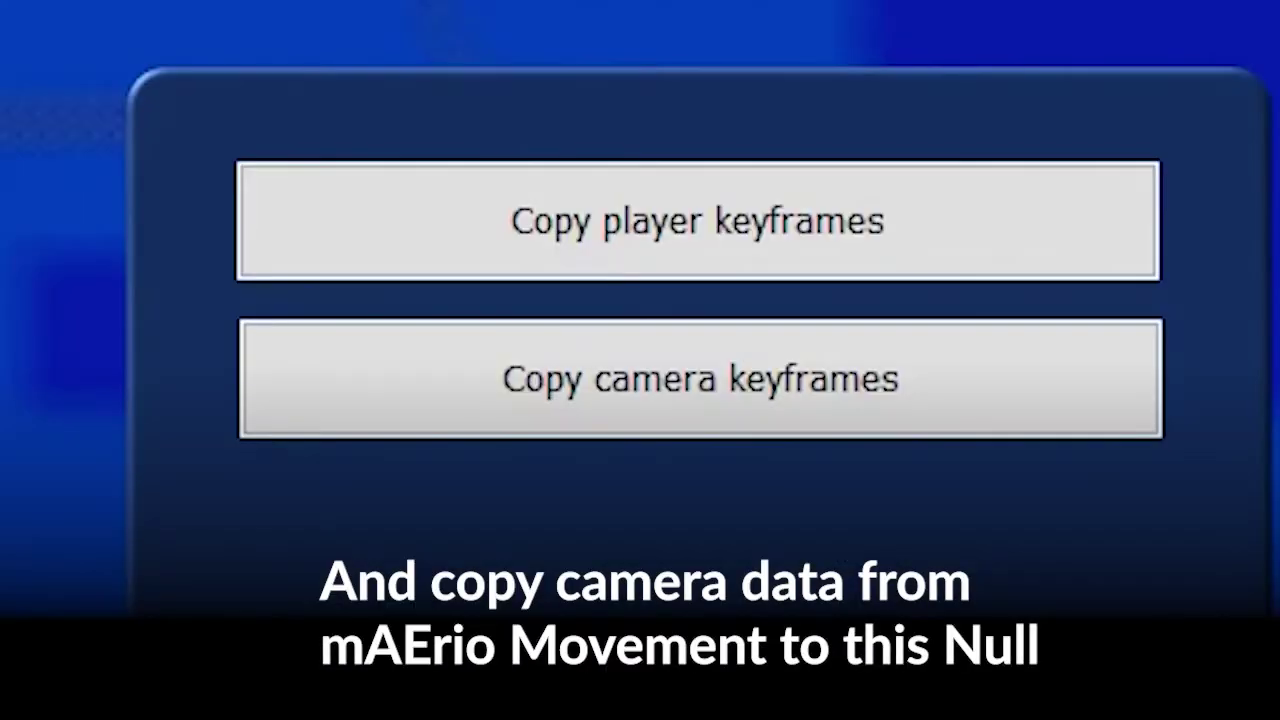
click(737, 414)
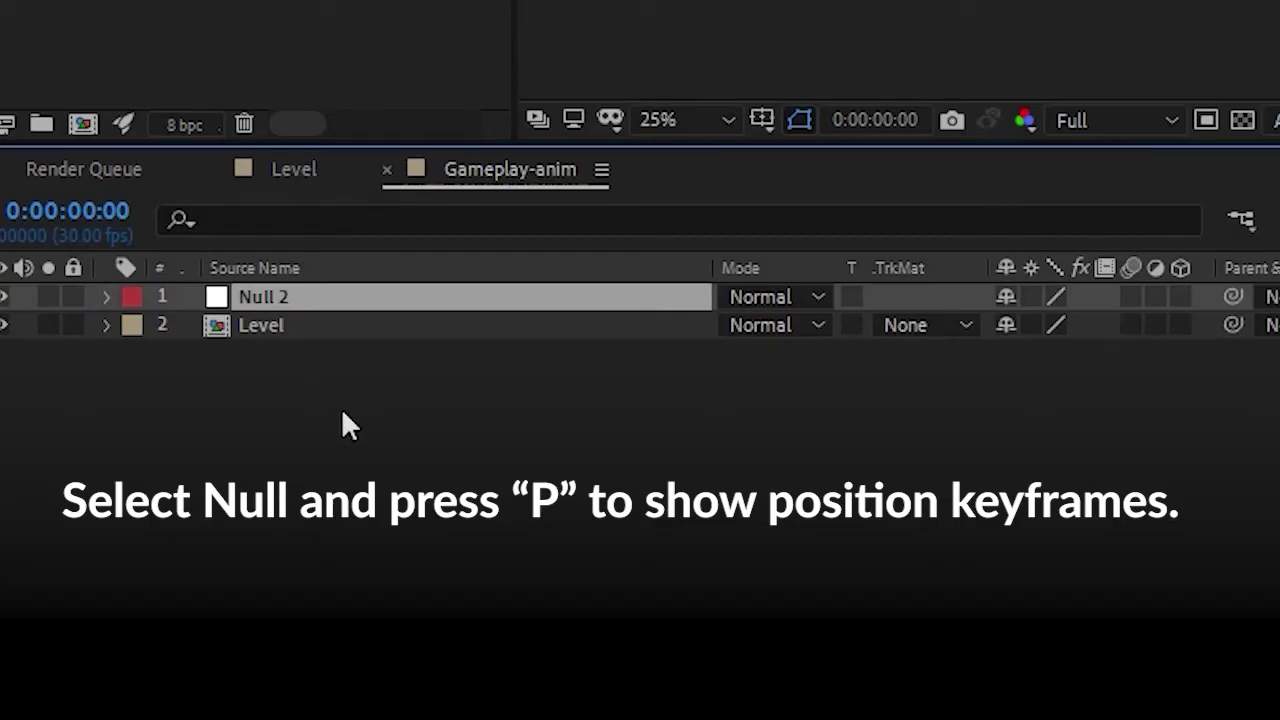
Reveal Null 2's position and link the Level layer's anchor point to it with an expression.
key(p)
click(265, 353)
key(a)
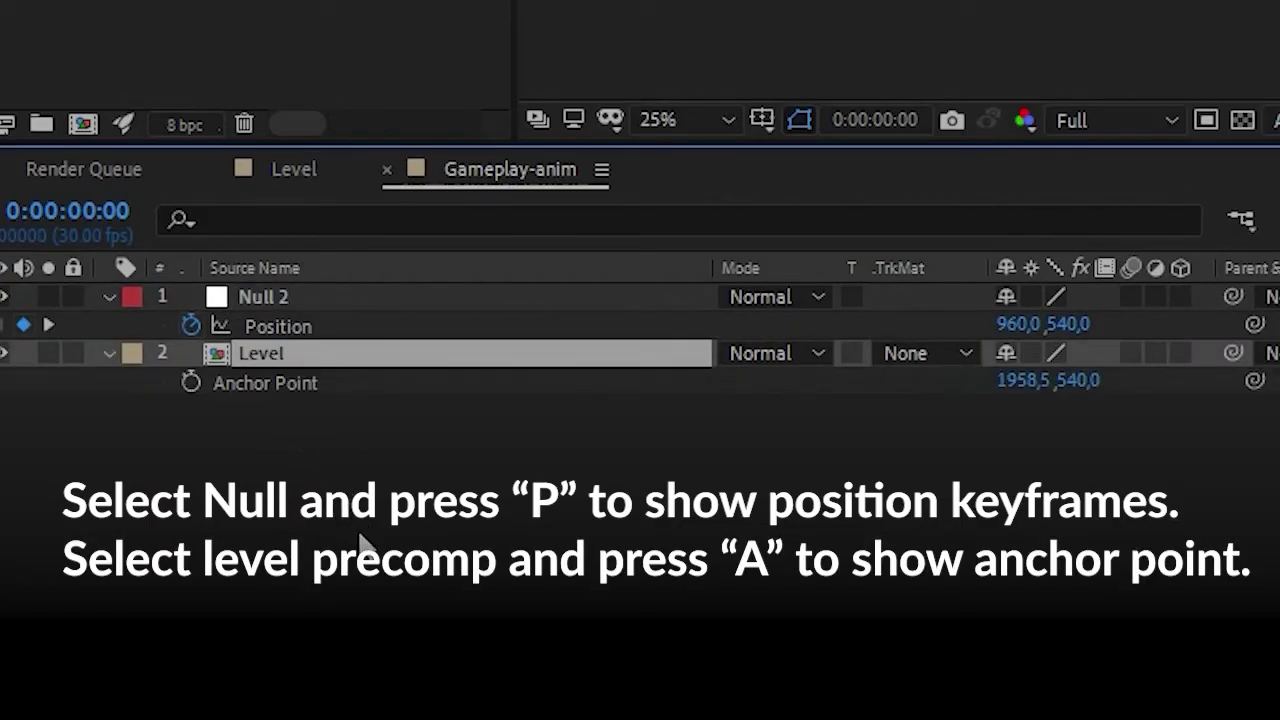
alt+click(191, 382)
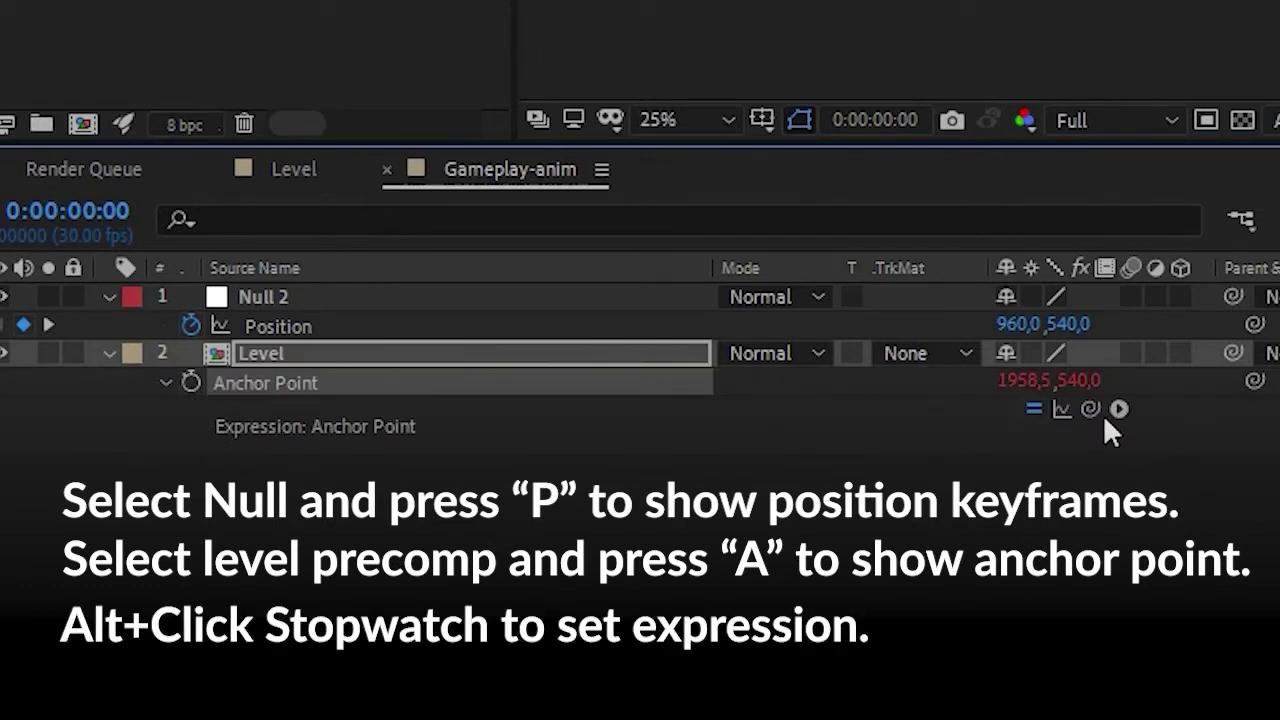
drag(1090, 408, 480, 387)
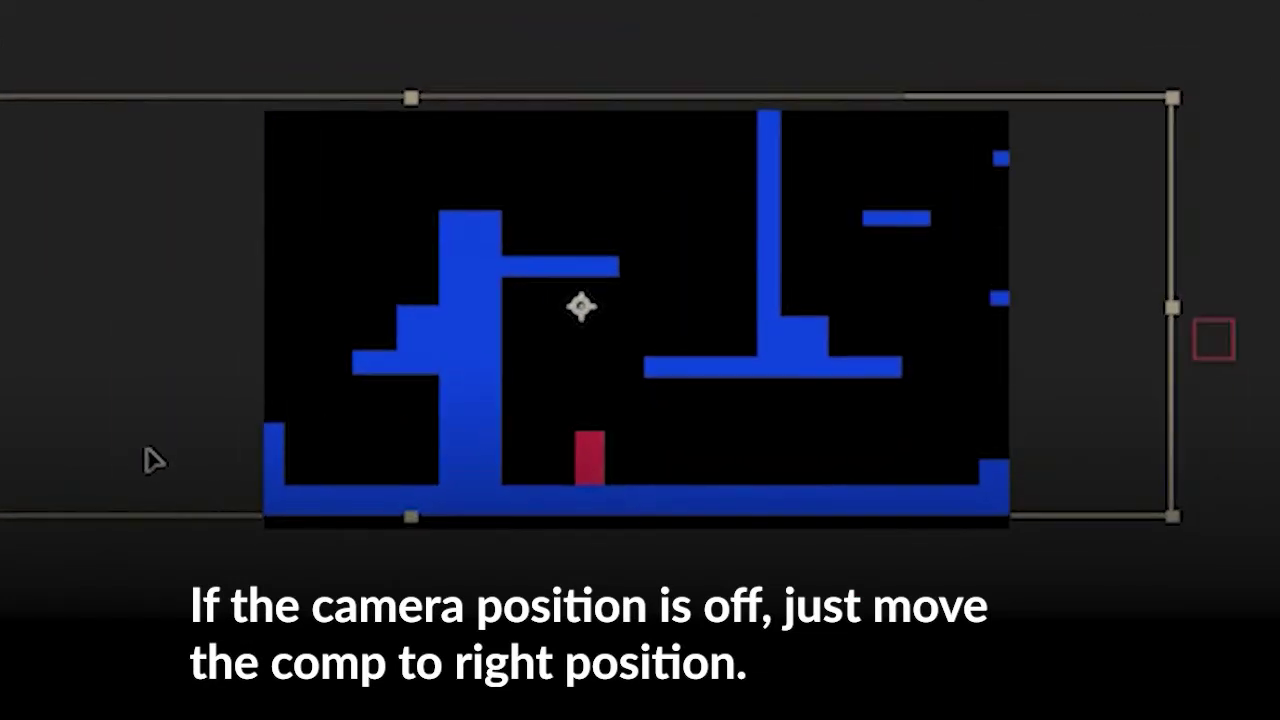
Move the Level layer down and to the right so its edges line up with the Gameplay-anim frame.
drag(151, 457, 157, 471)
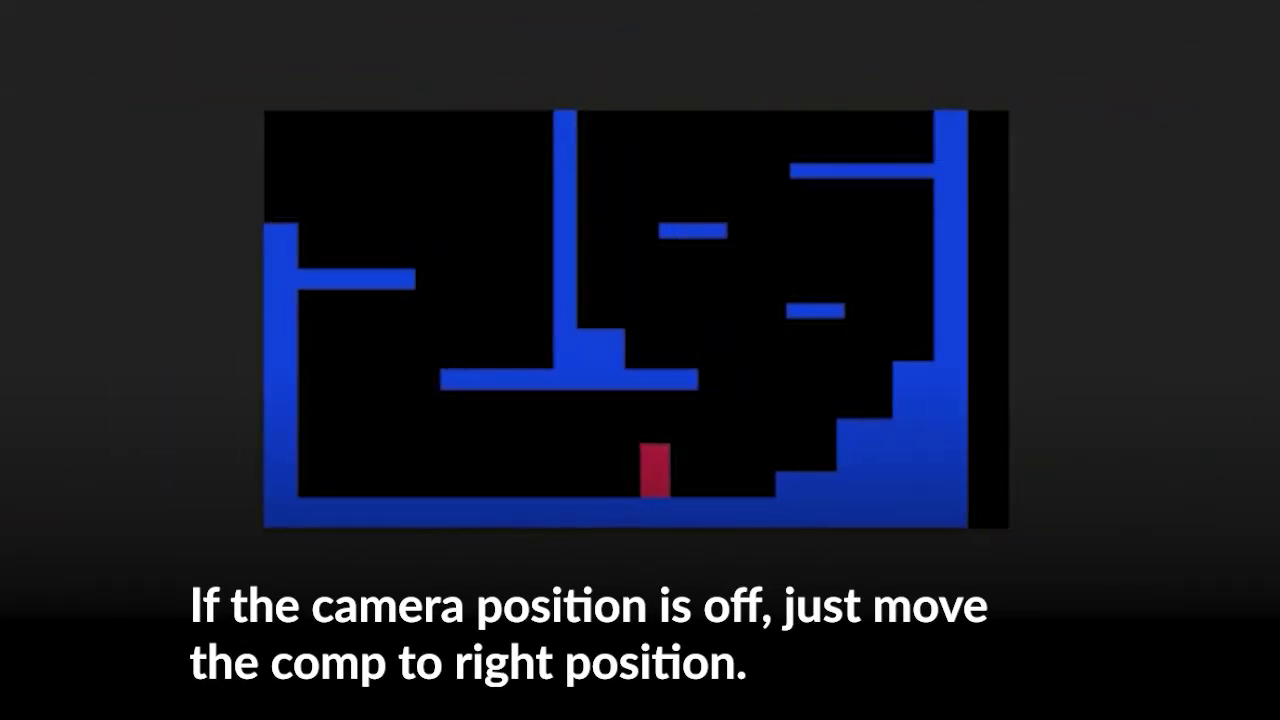
click(895, 524)
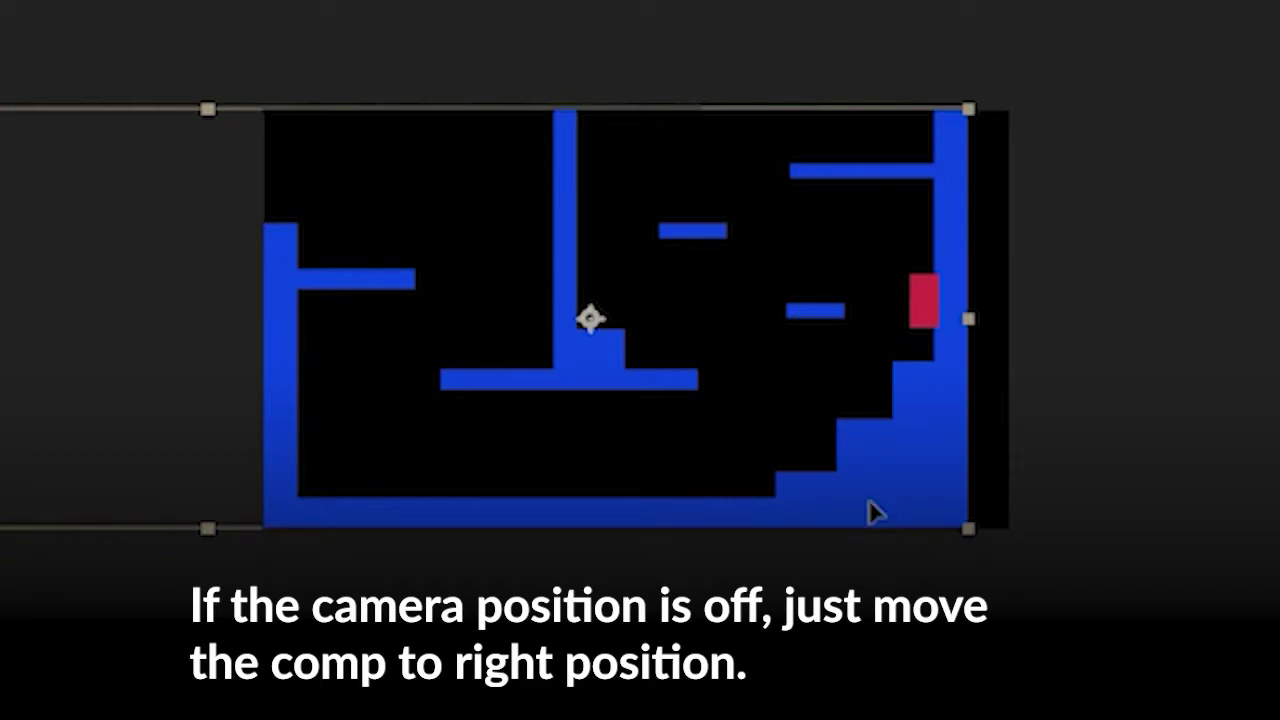
drag(870, 512, 908, 514)
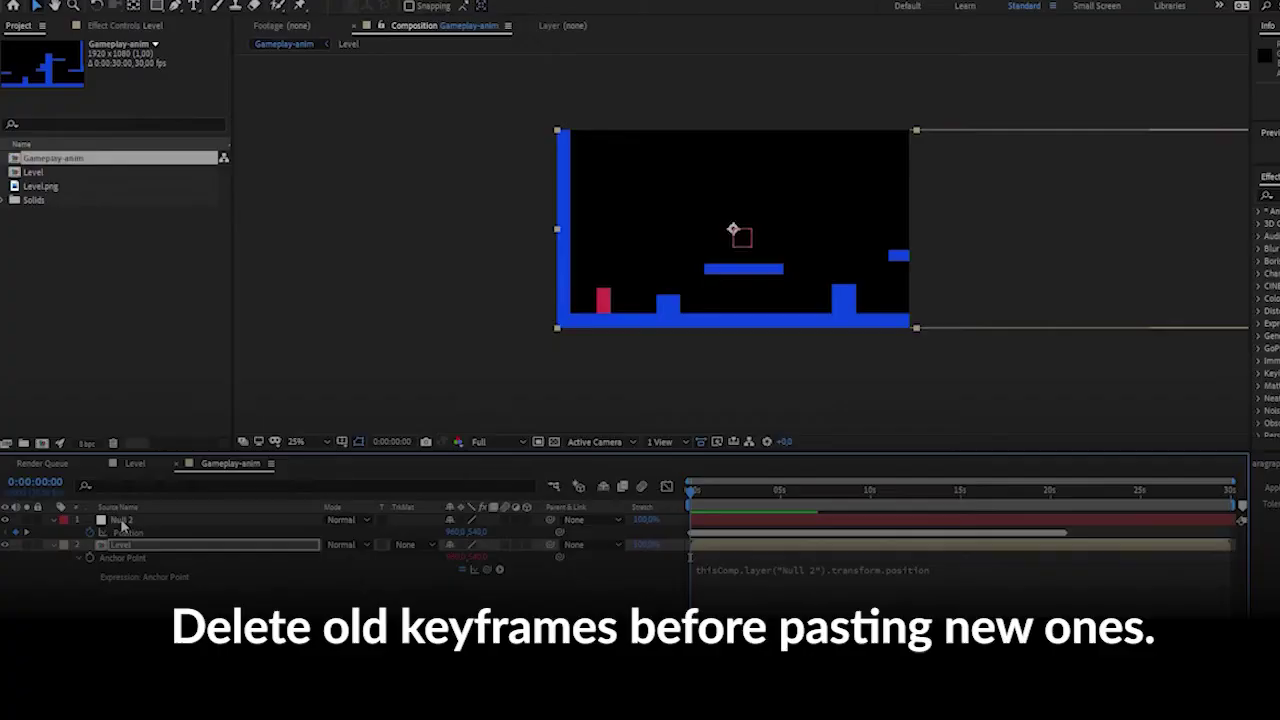
In the Level comp, remove Null 1's existing X Position, Y Position and Scale keyframes.
click(138, 466)
click(128, 535)
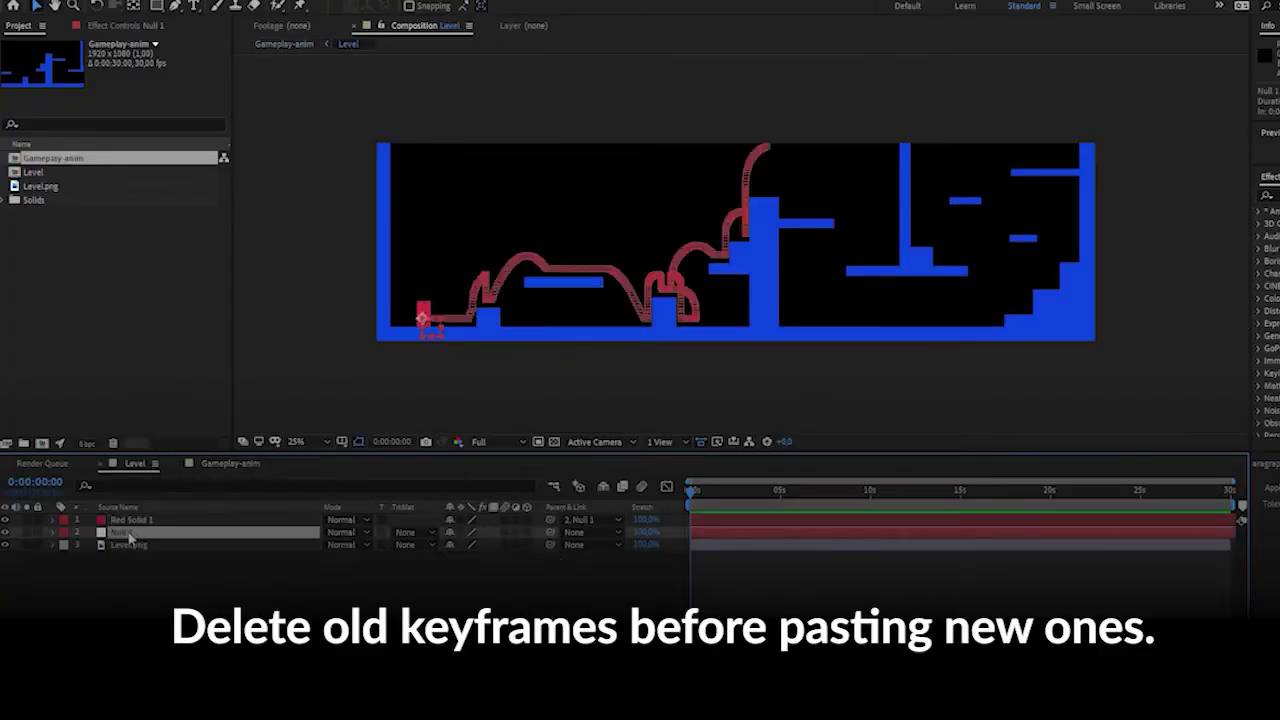
key(u)
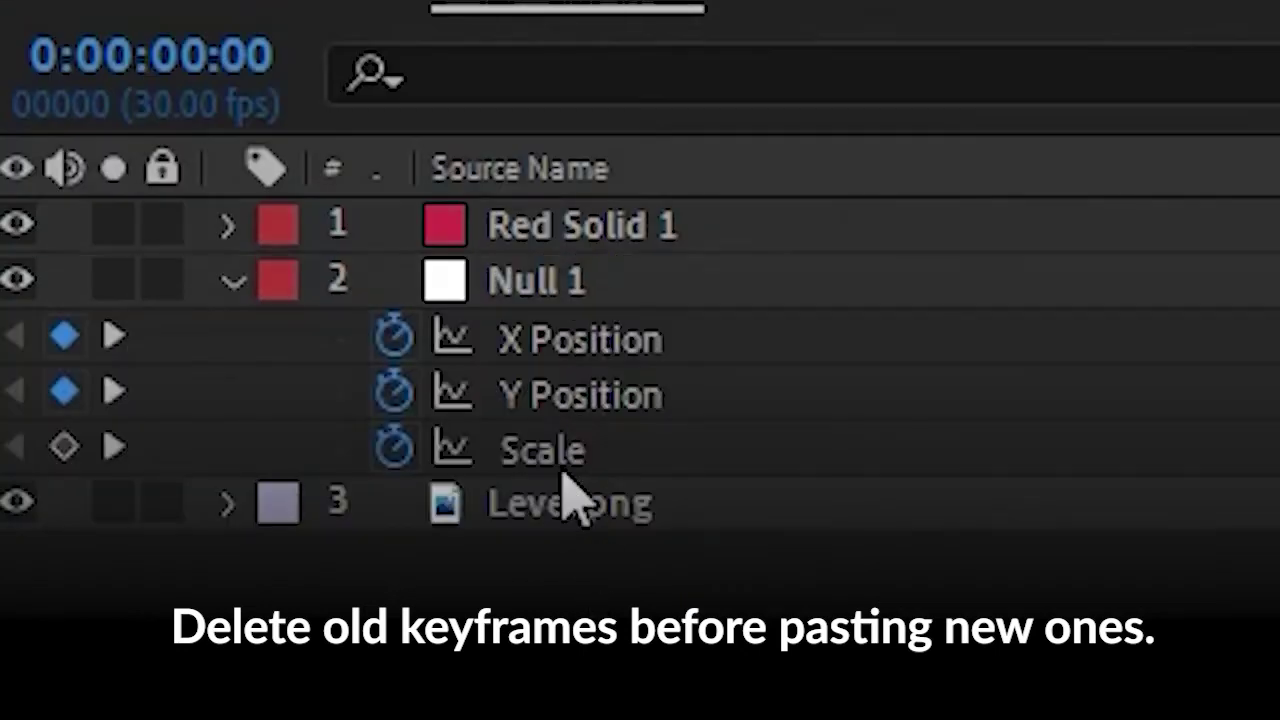
click(394, 337)
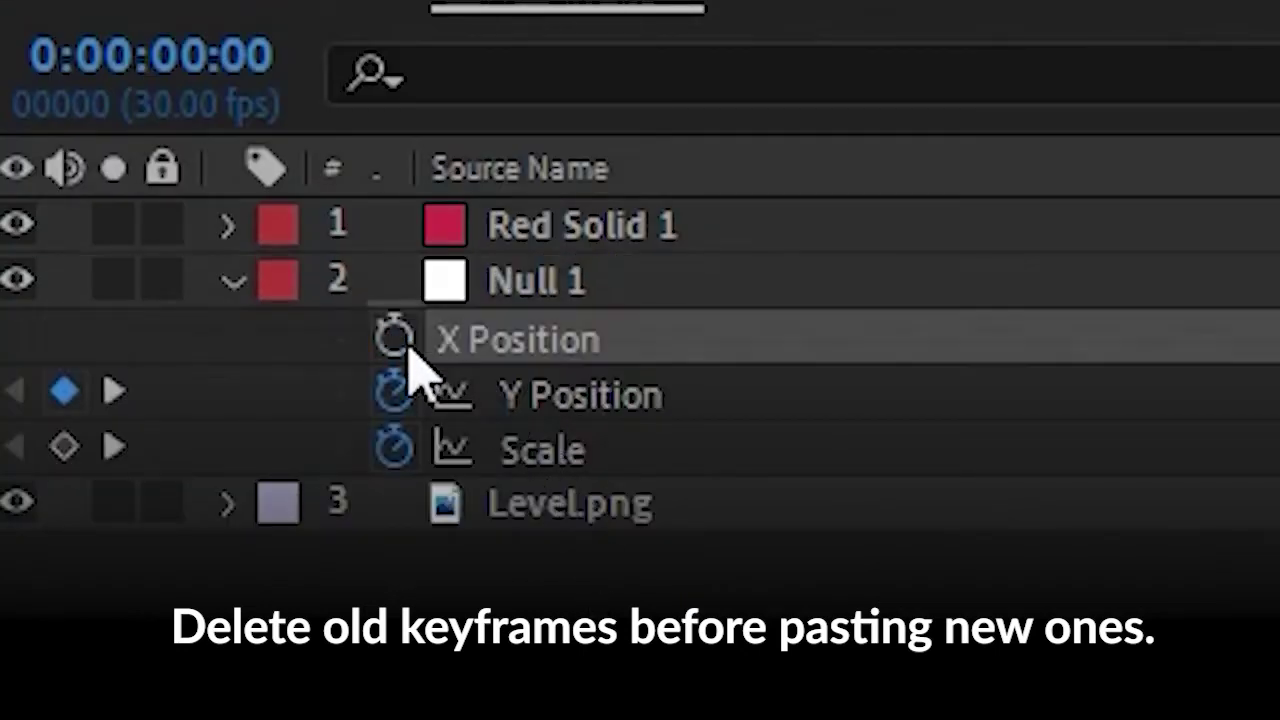
click(394, 392)
click(394, 447)
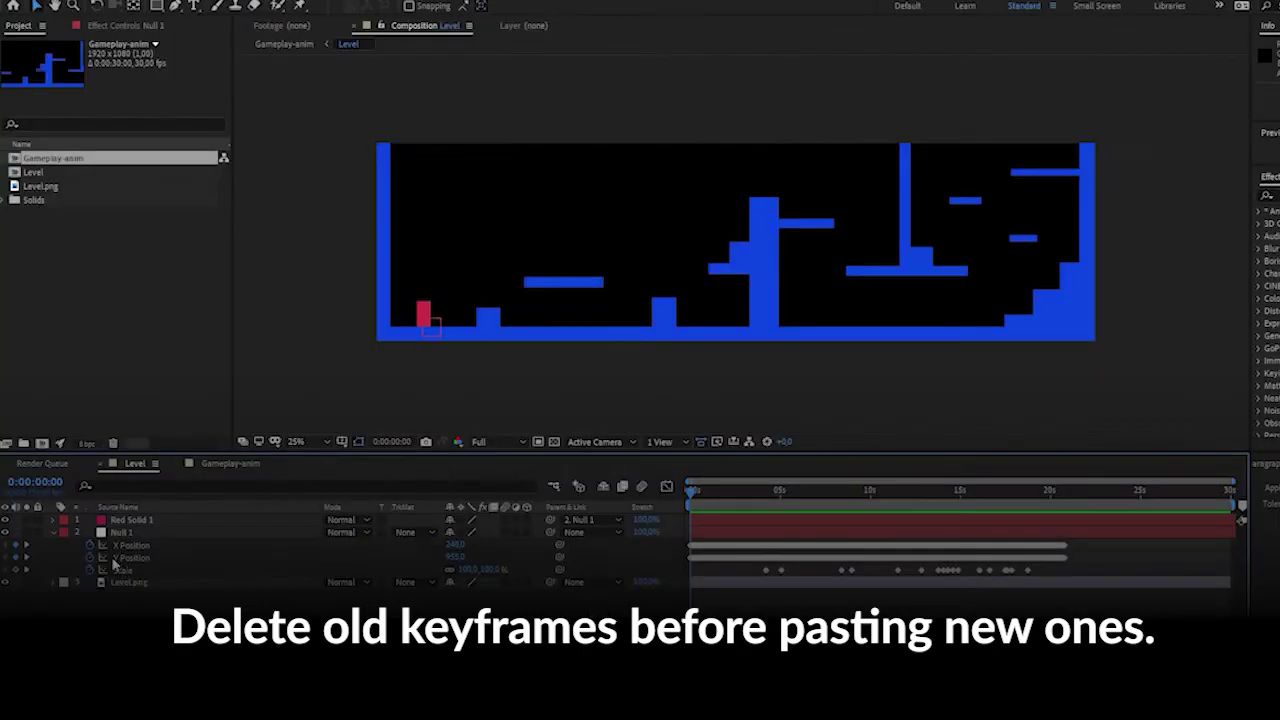
Paste the new player keyframes onto Null 1 and preview the animation.
click(121, 532)
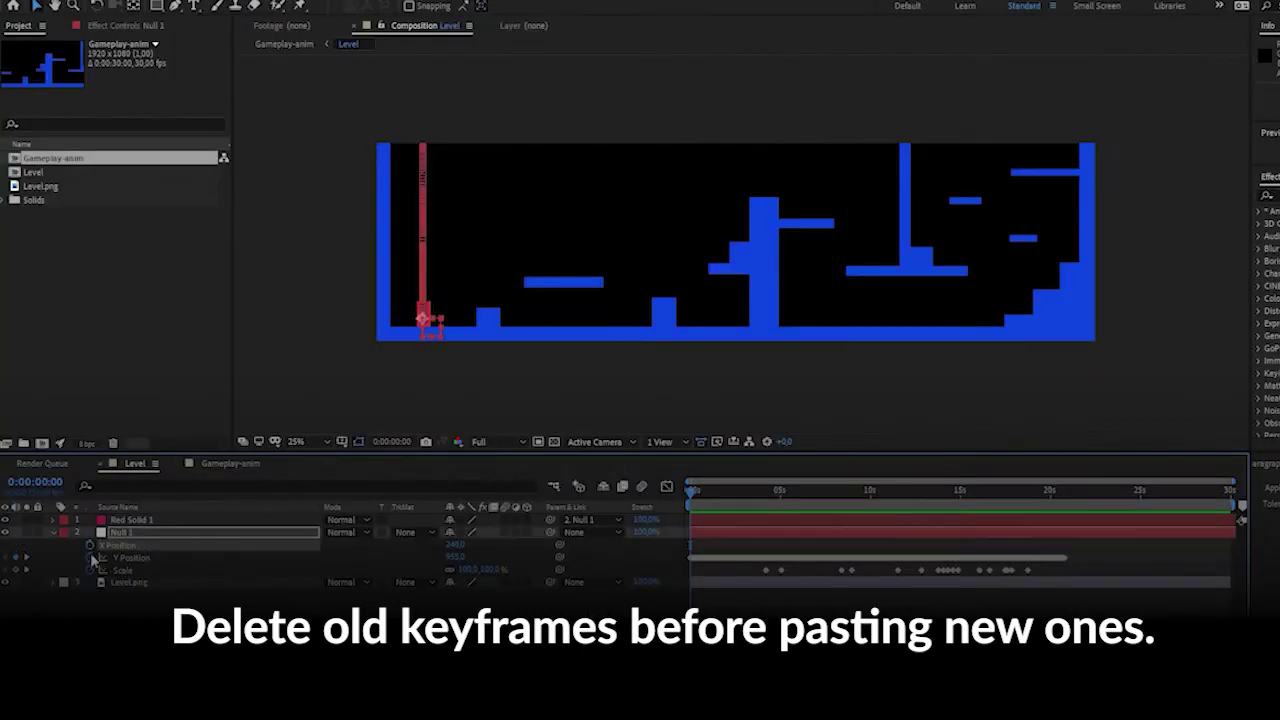
key(ctrl+v)
key(space)
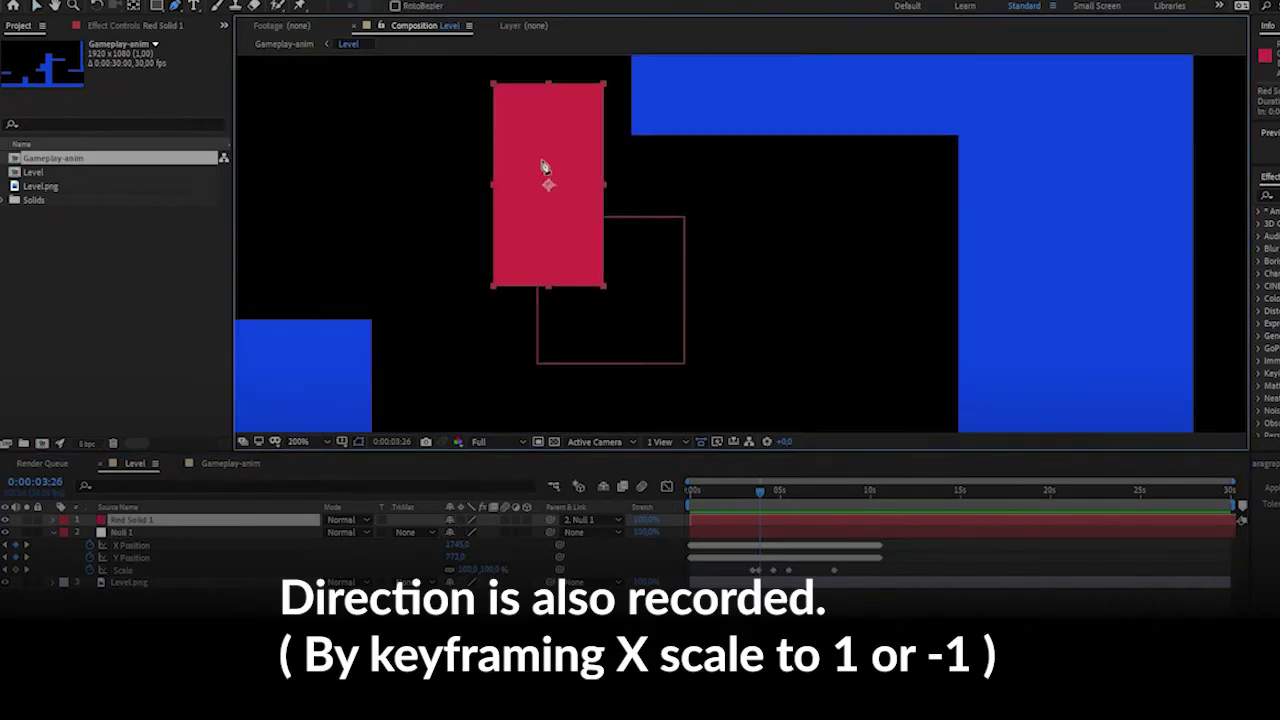
Cut a right-pointing triangle out of Red Solid 1 with a mask set to Subtract, and preview the direction changes.
click(536, 147)
click(578, 180)
click(536, 212)
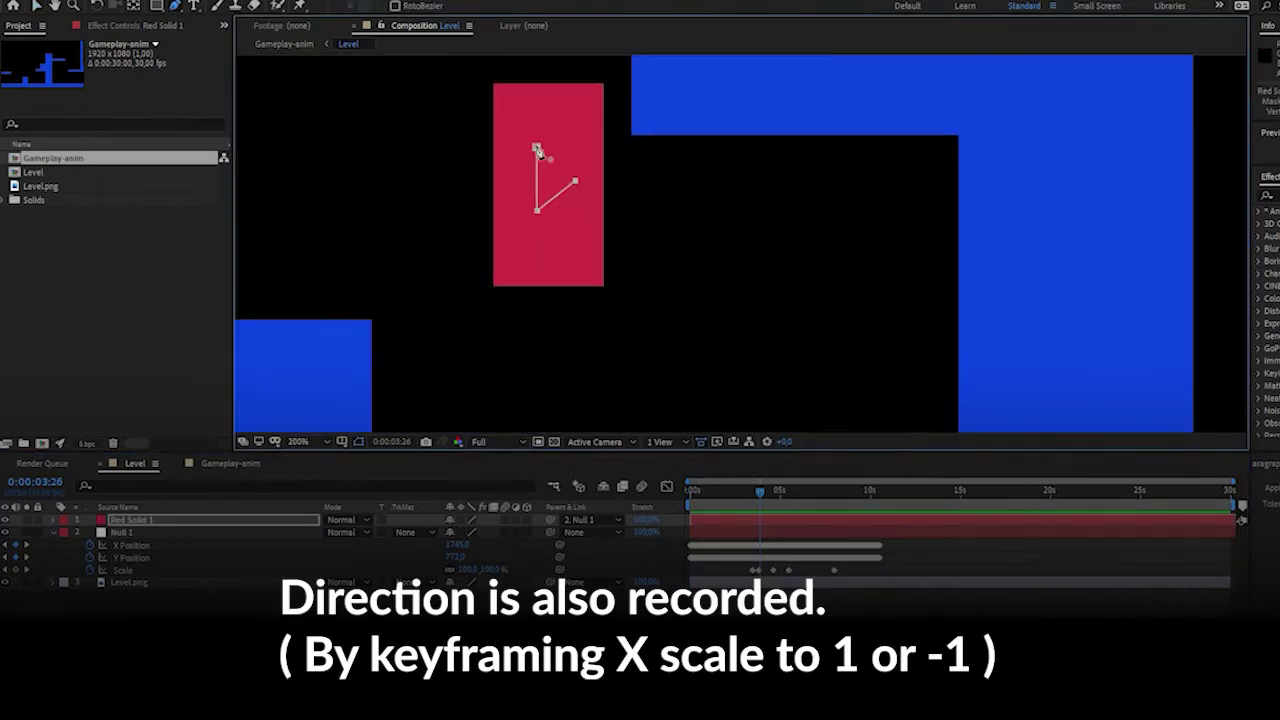
click(536, 147)
key(m)
click(470, 532)
click(470, 562)
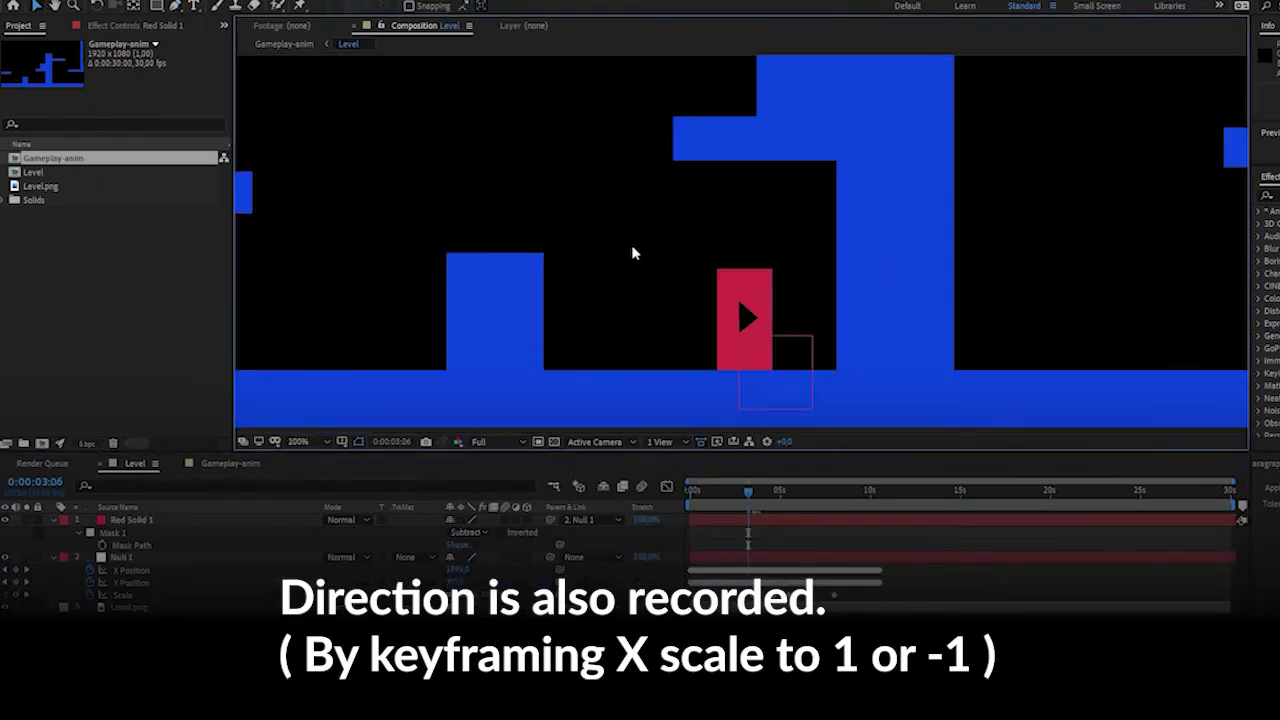
key(space)
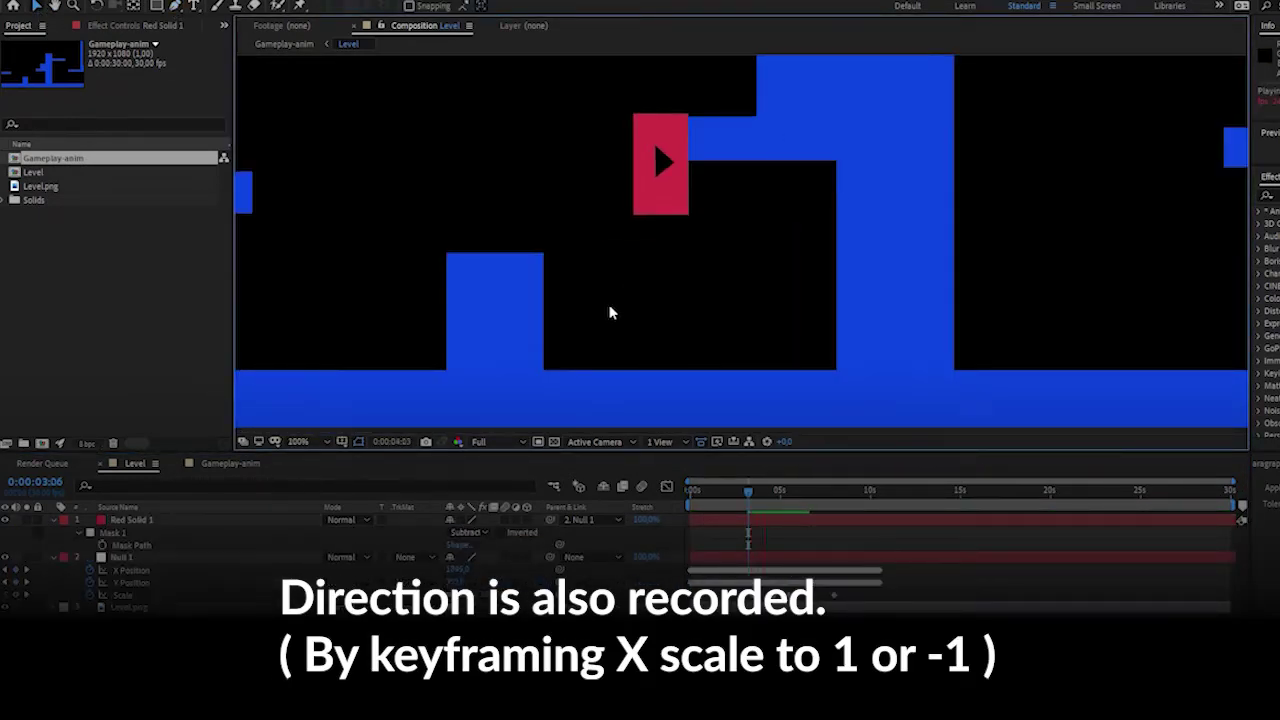
scroll(647, 272, down, 2)
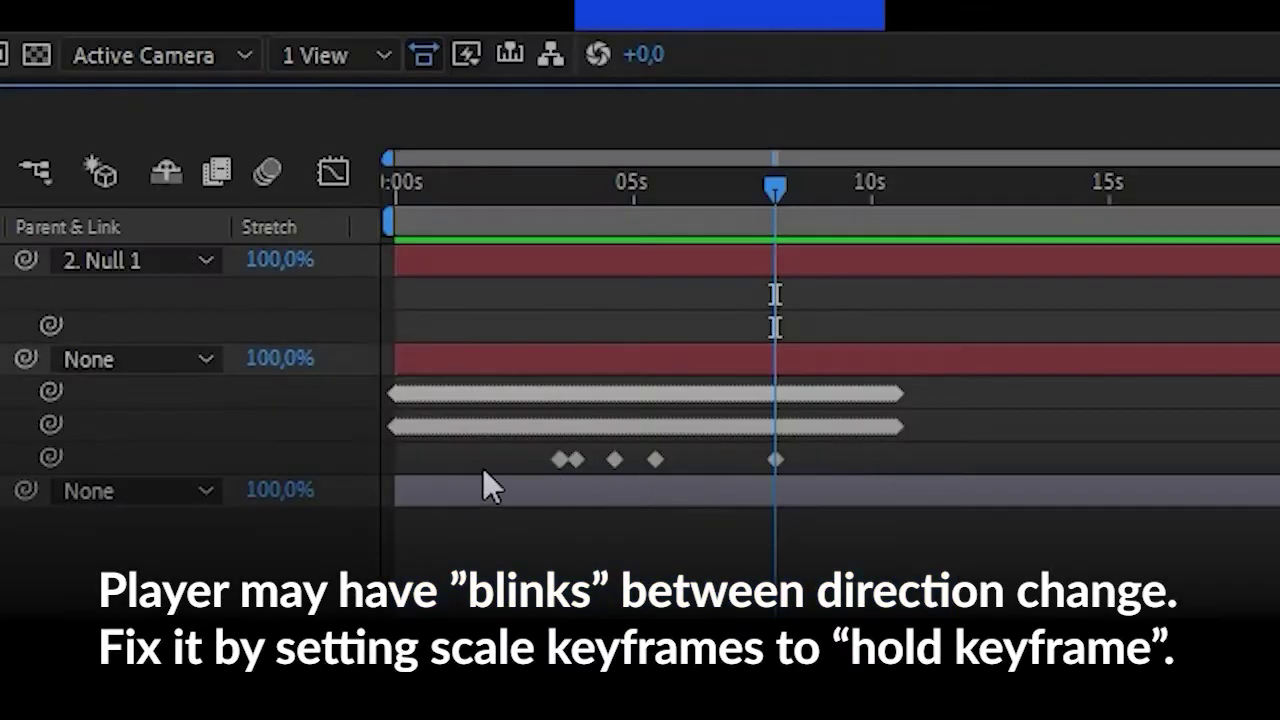
Set all of Null 1's Scale keyframes to hold keyframes so the direction changes do not blink.
drag(483, 474, 689, 460)
right_click(661, 460)
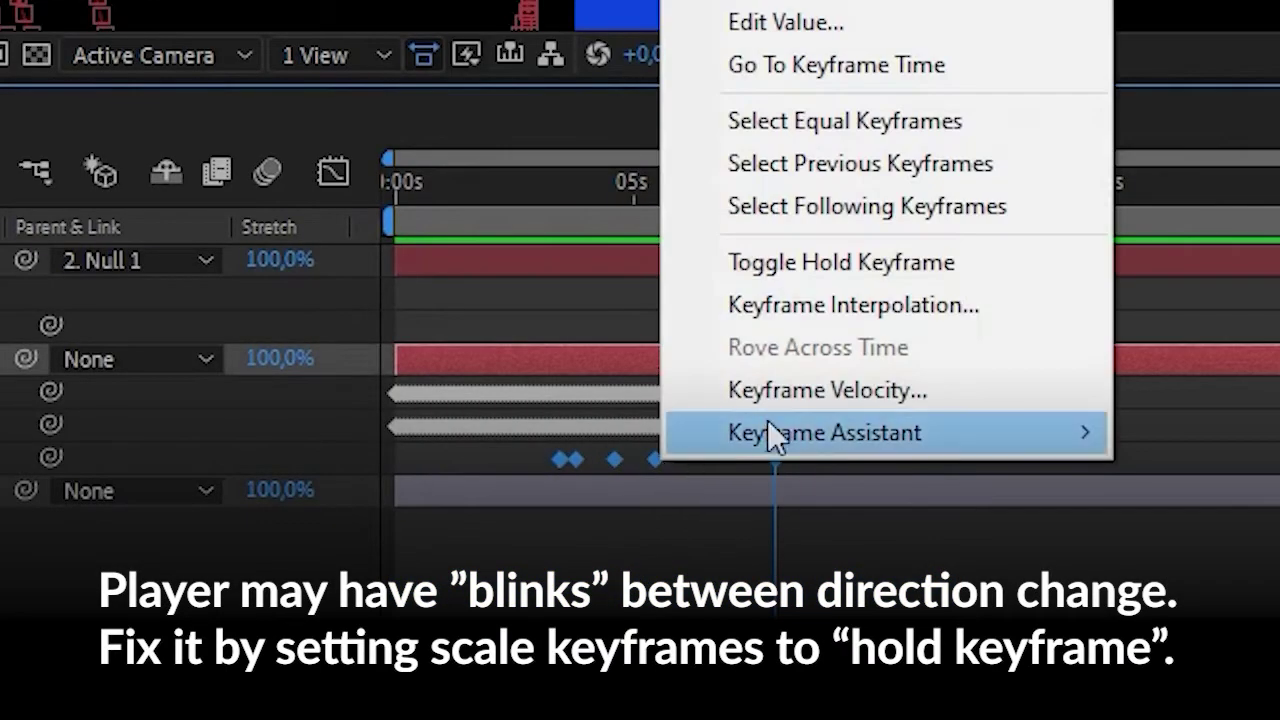
click(880, 266)
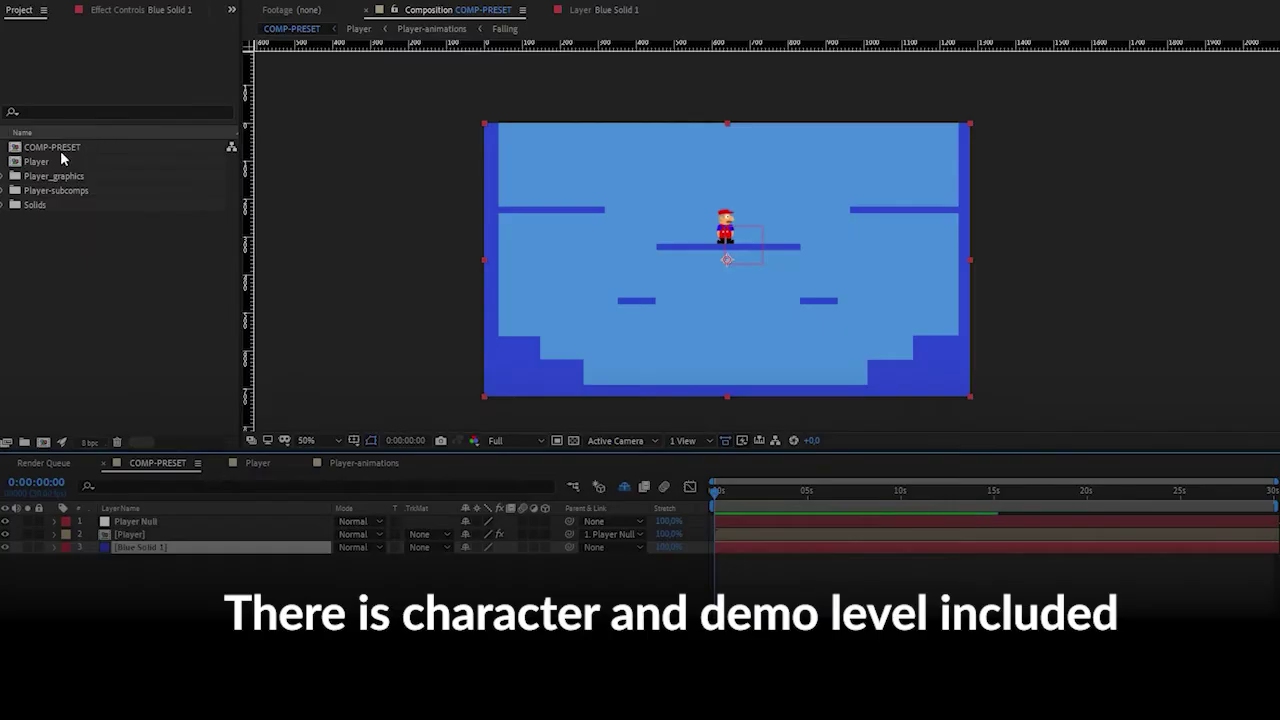
In COMP-PRESET, delete the Blue Solid 1 layer and add Level.png as the lowest layer.
click(61, 150)
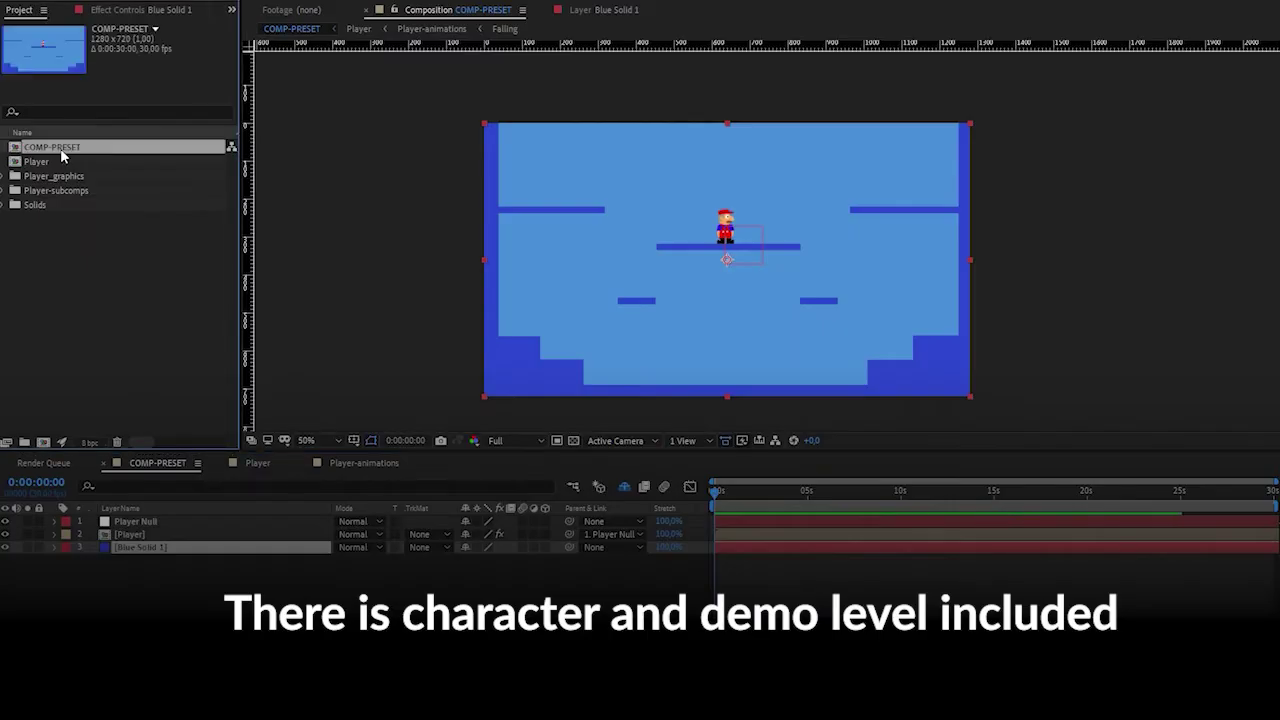
click(45, 163)
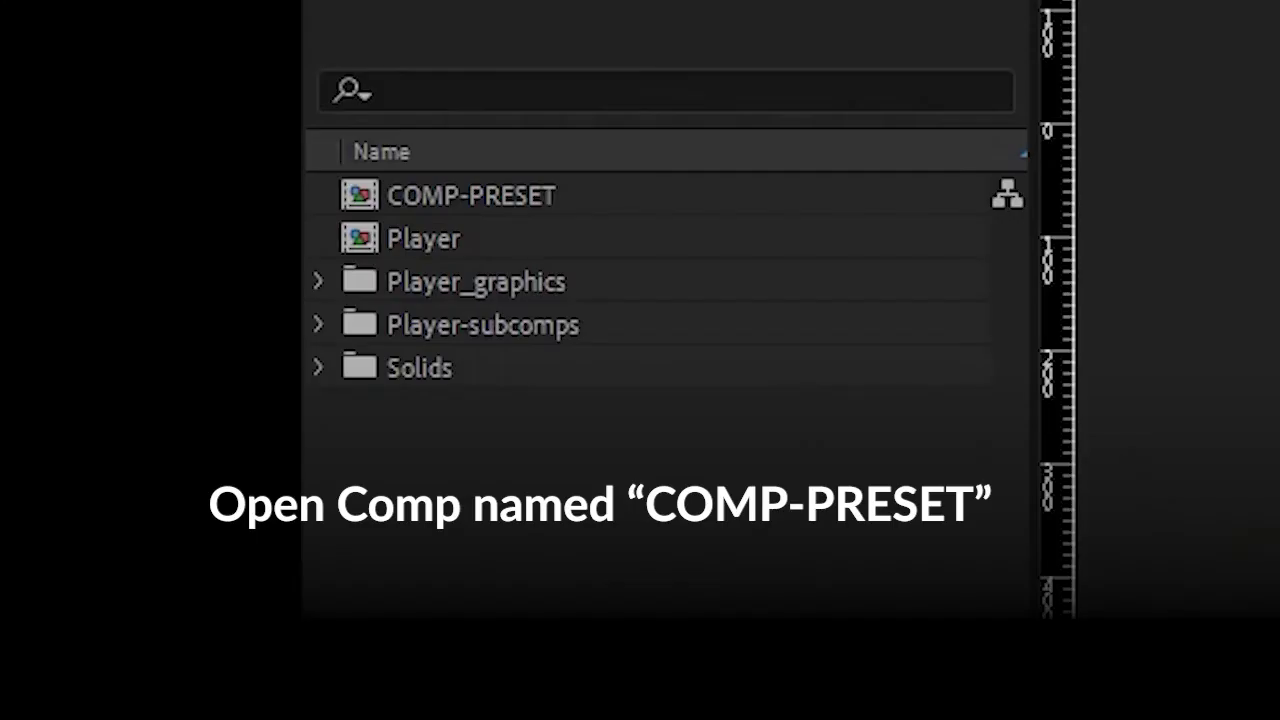
double_click(501, 222)
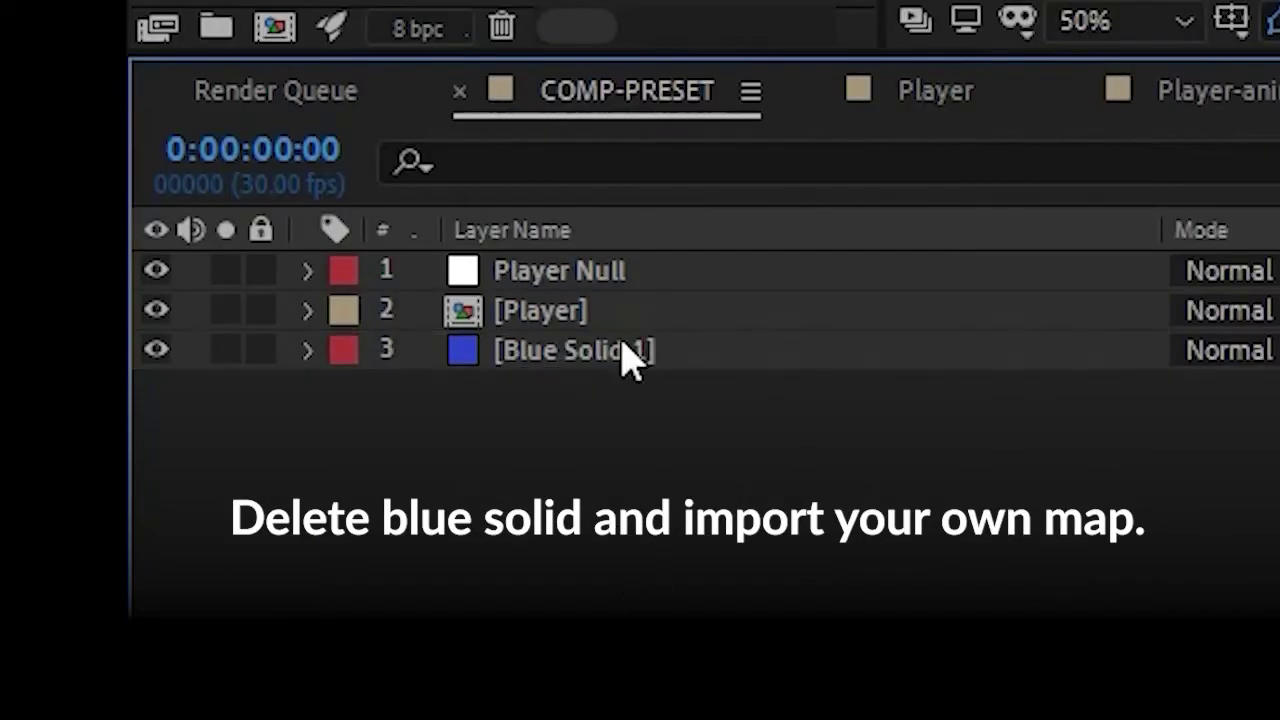
click(629, 352)
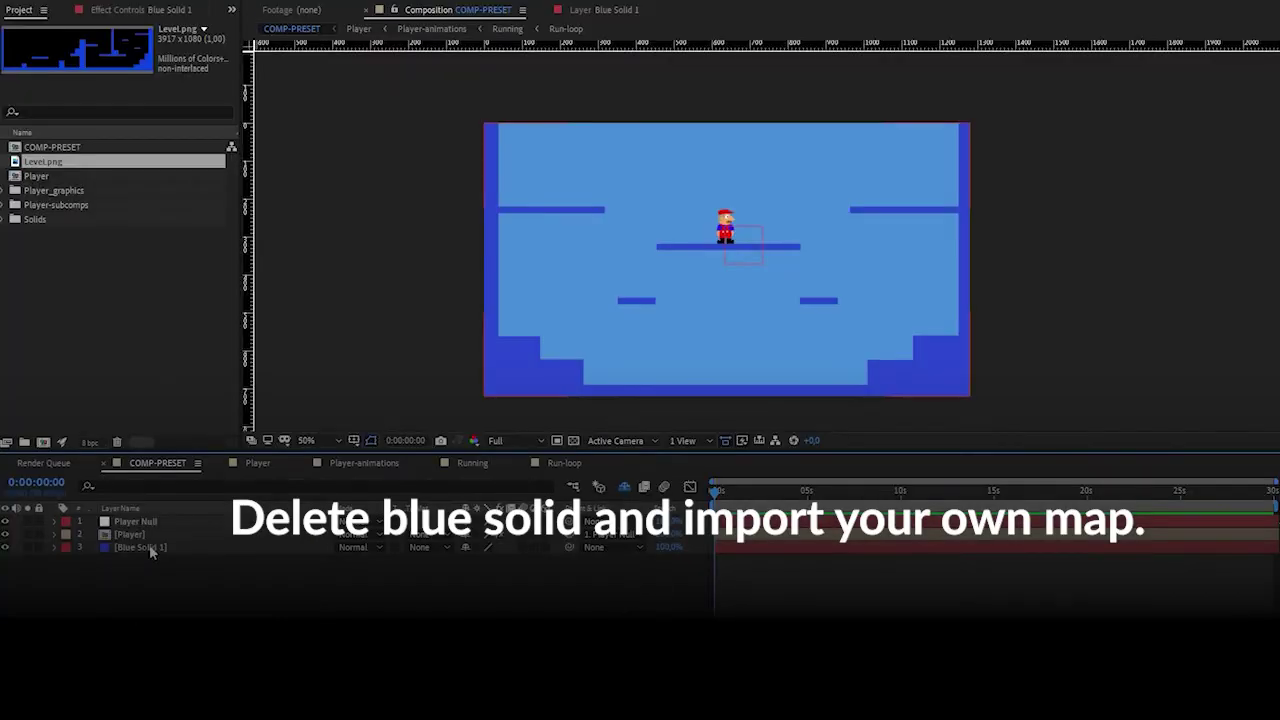
key(Delete)
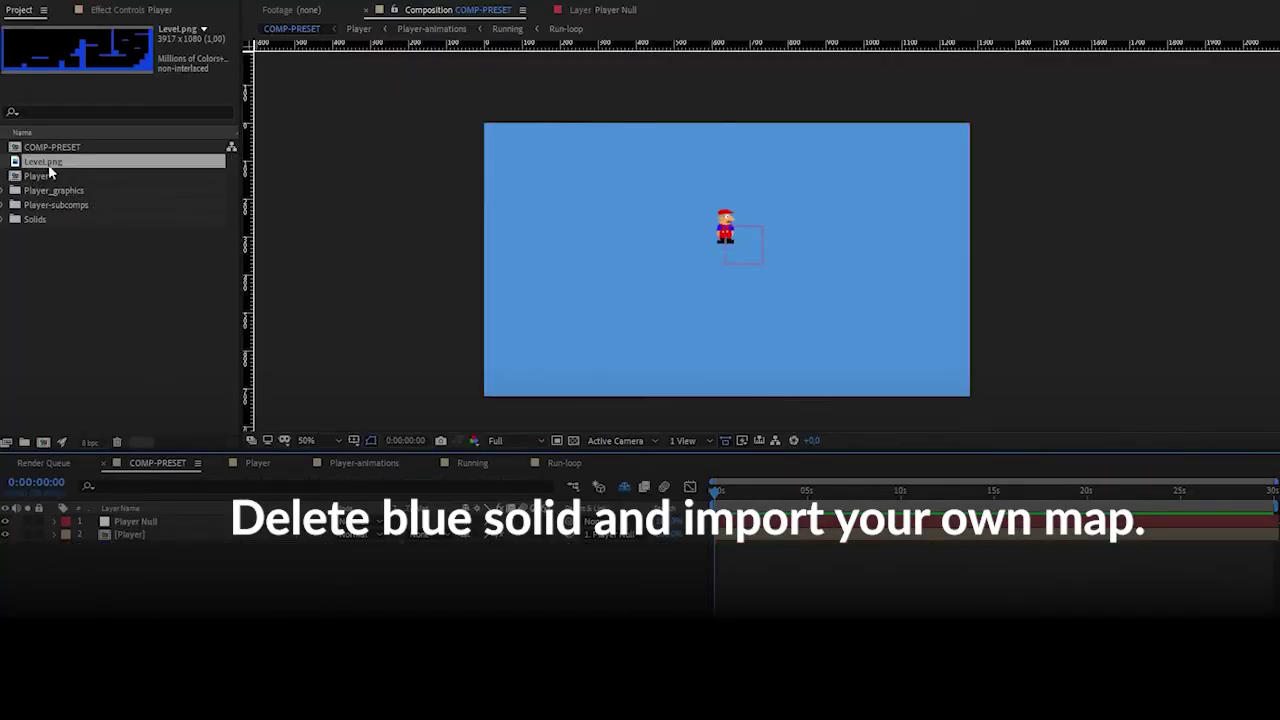
drag(48, 173, 125, 545)
Resize the COMP-PRESET composition to the map's dimensions, 3917 px wide and 1080 px high.
right_click(207, 621)
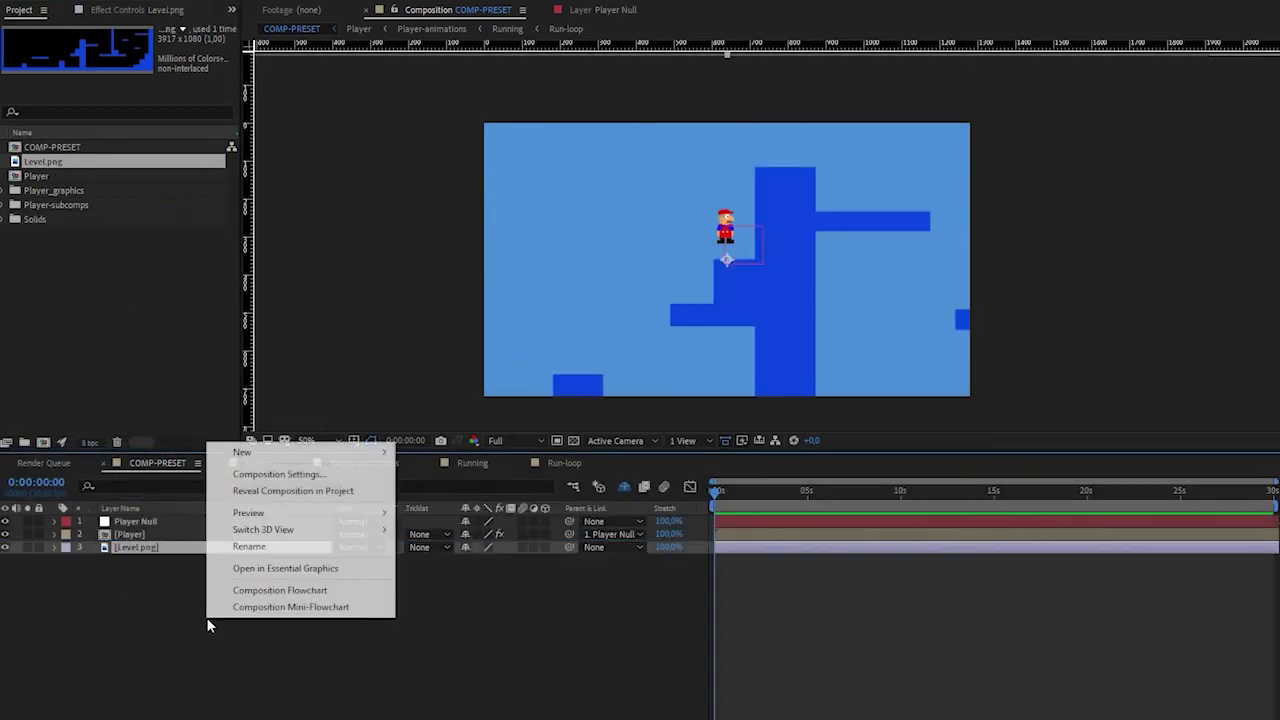
click(266, 474)
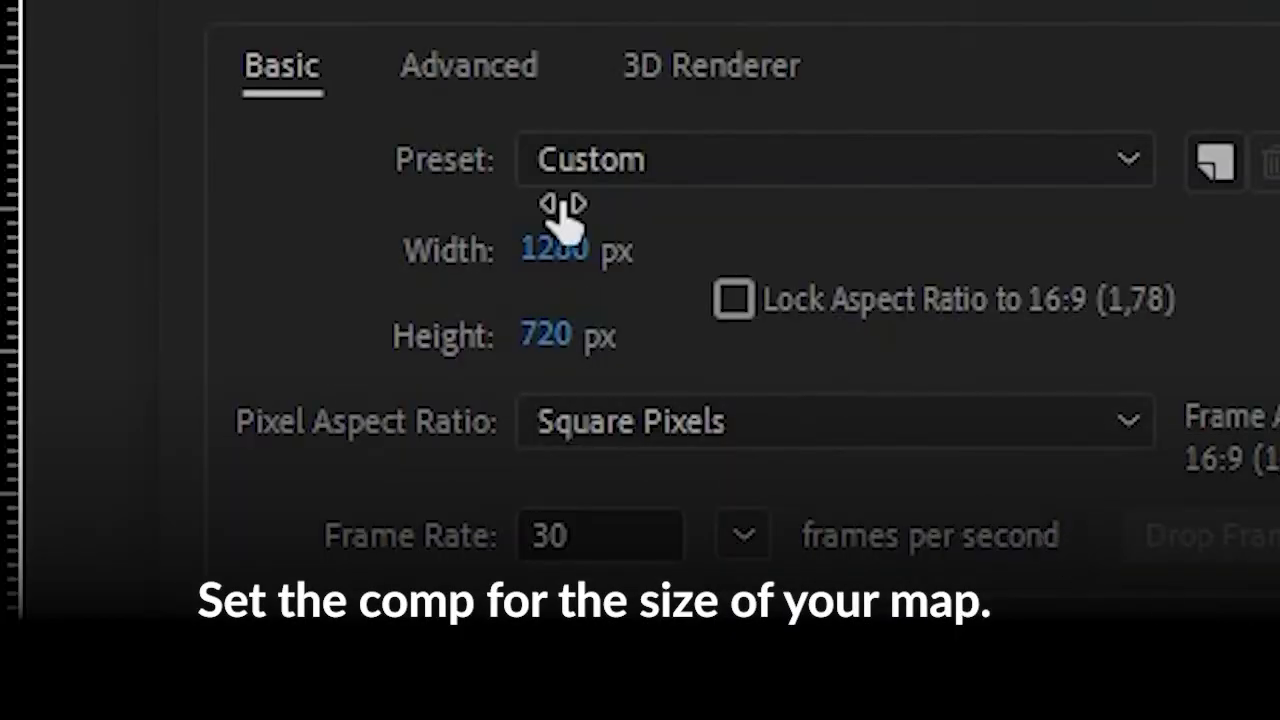
click(553, 252)
text(3)
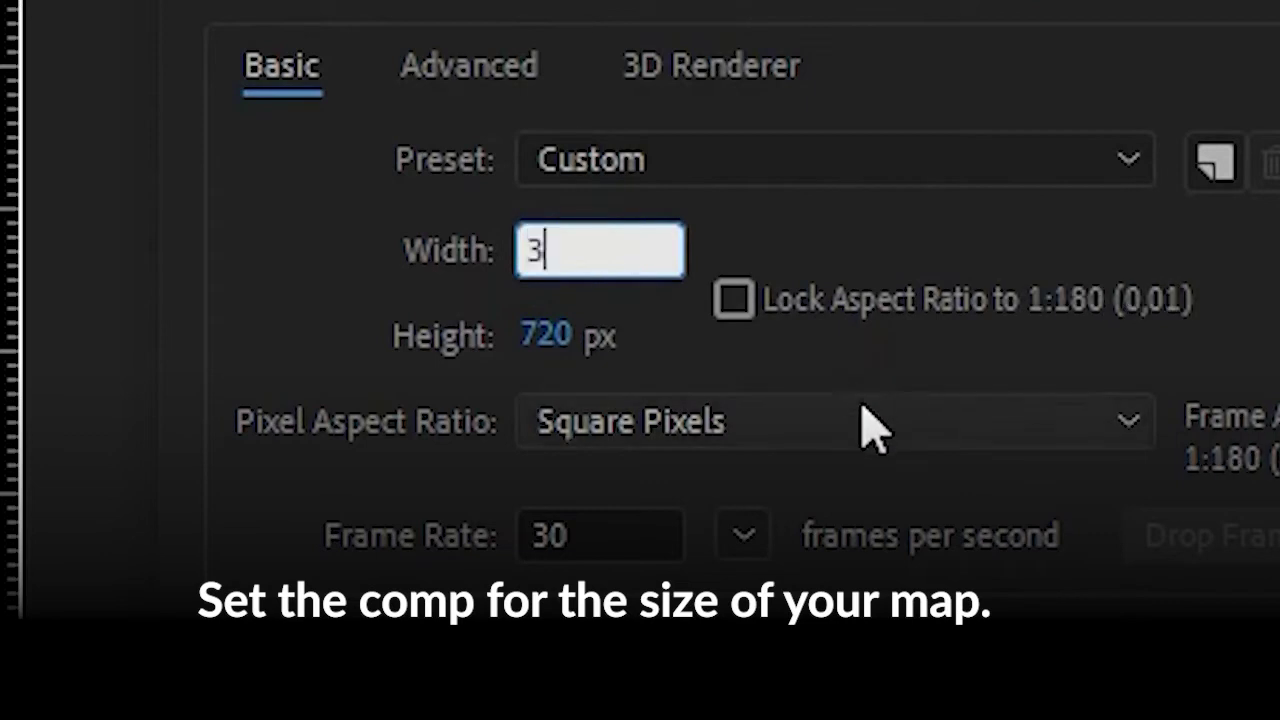
text(917)
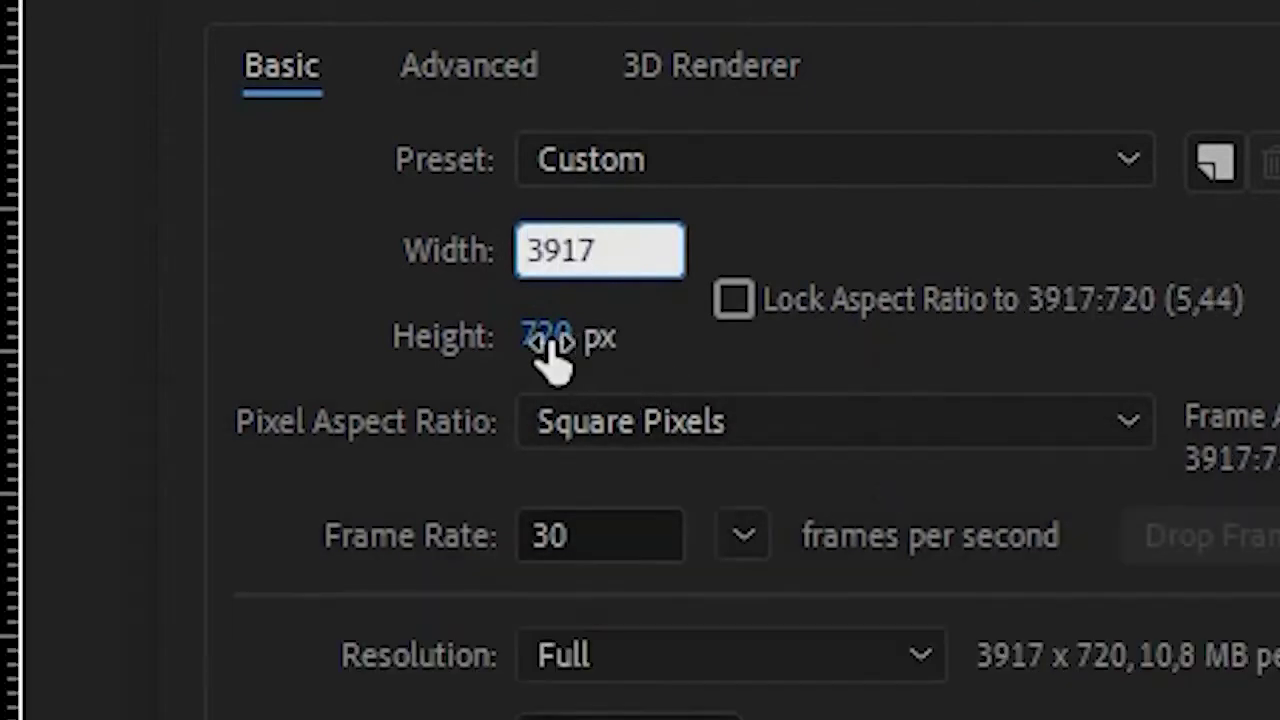
click(546, 337)
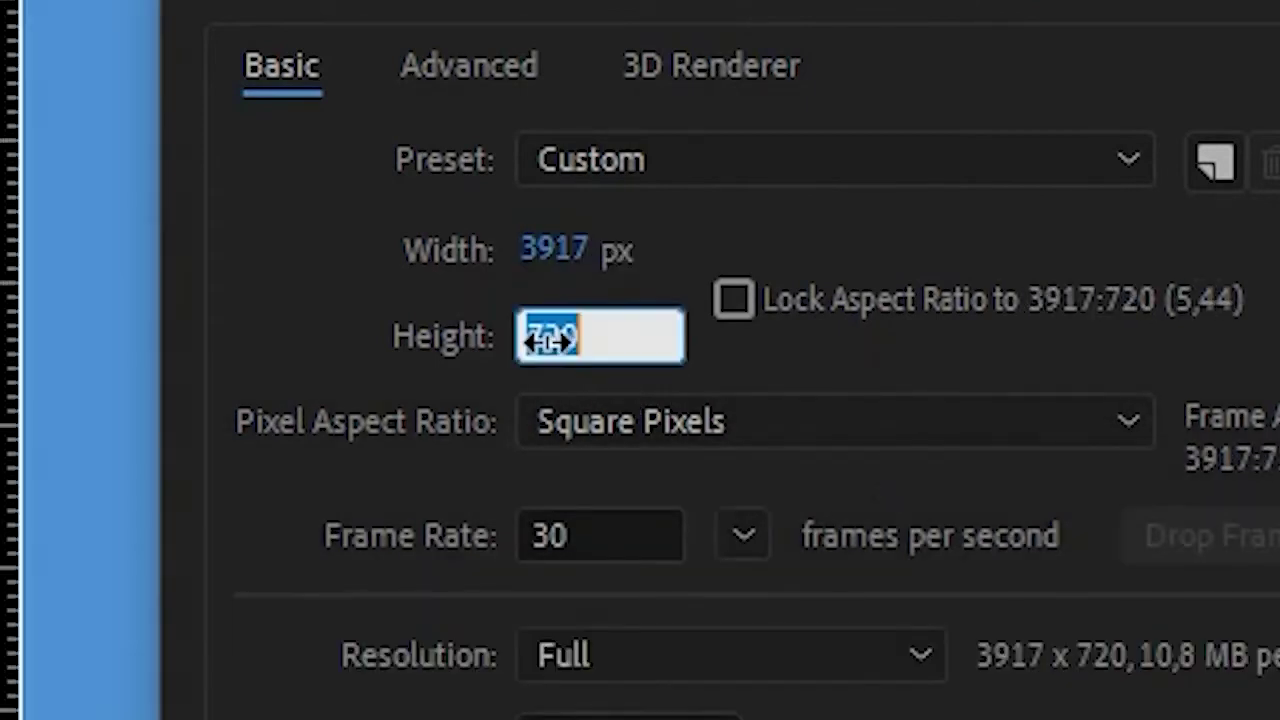
text(1080)
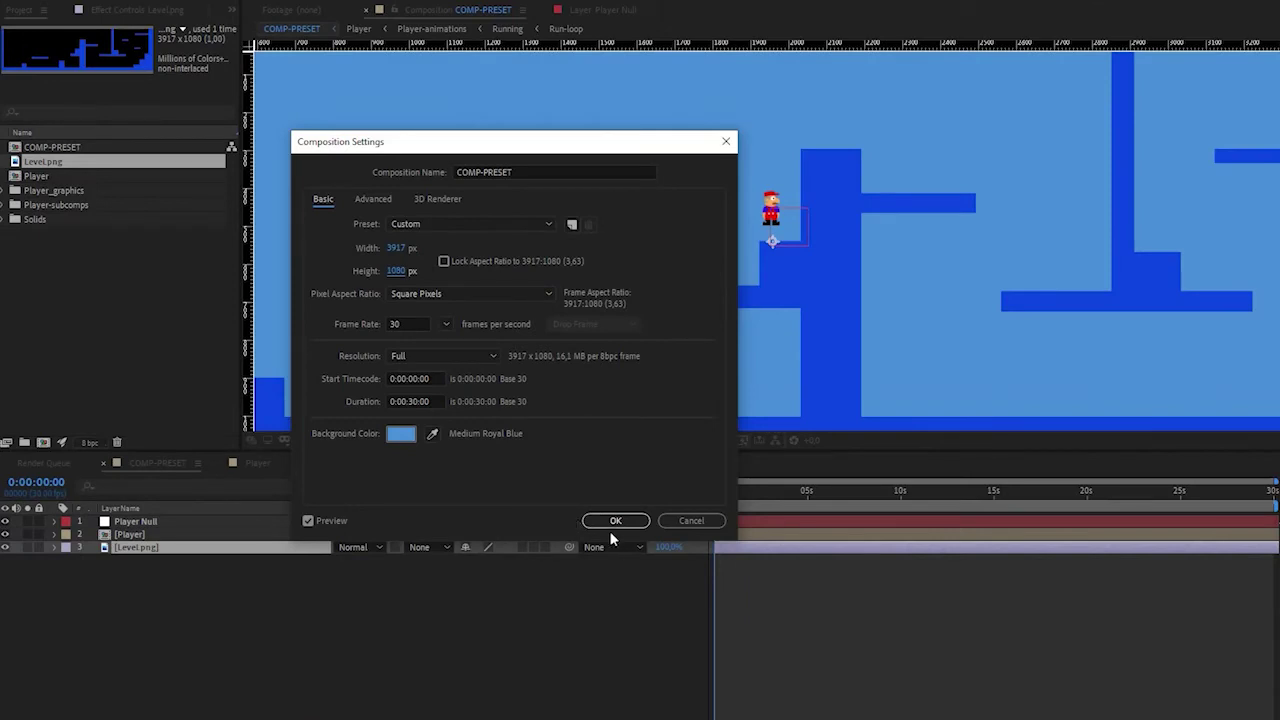
click(615, 521)
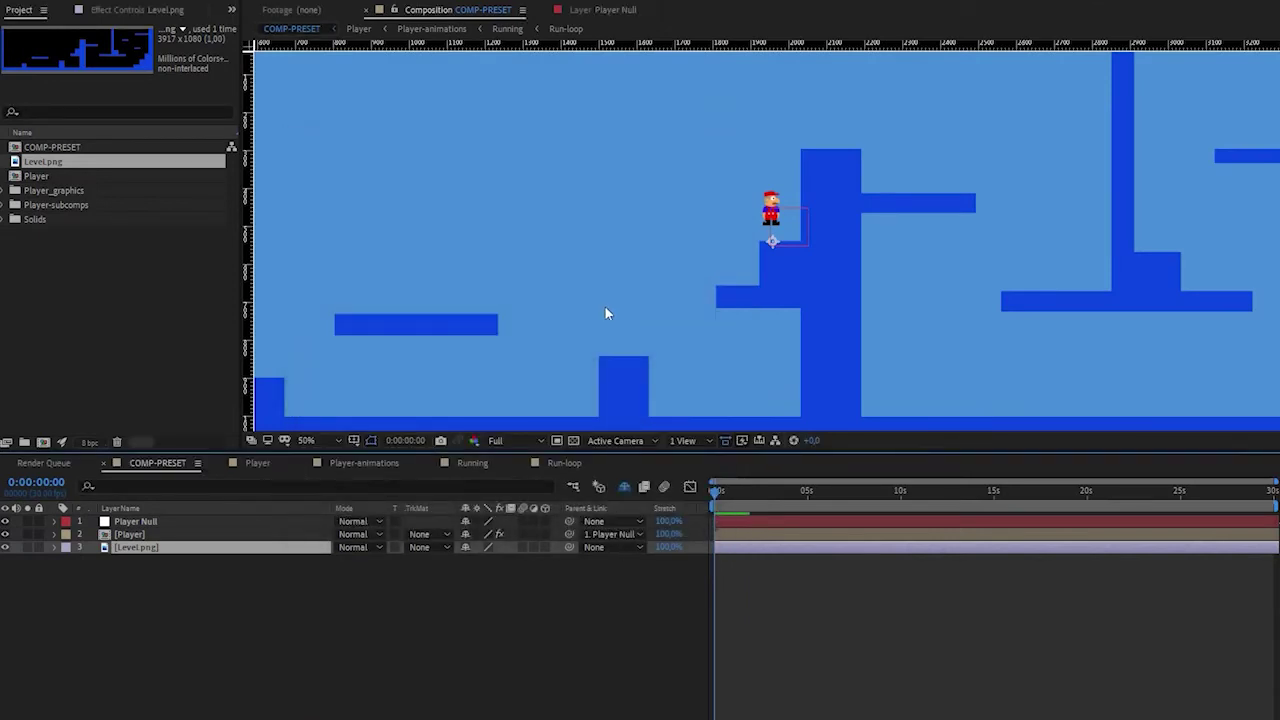
Copy the player keyframes from mAErio Movement, paste them onto Player Null in After Effects, and reveal its keyframed properties.
key(shift+slash)
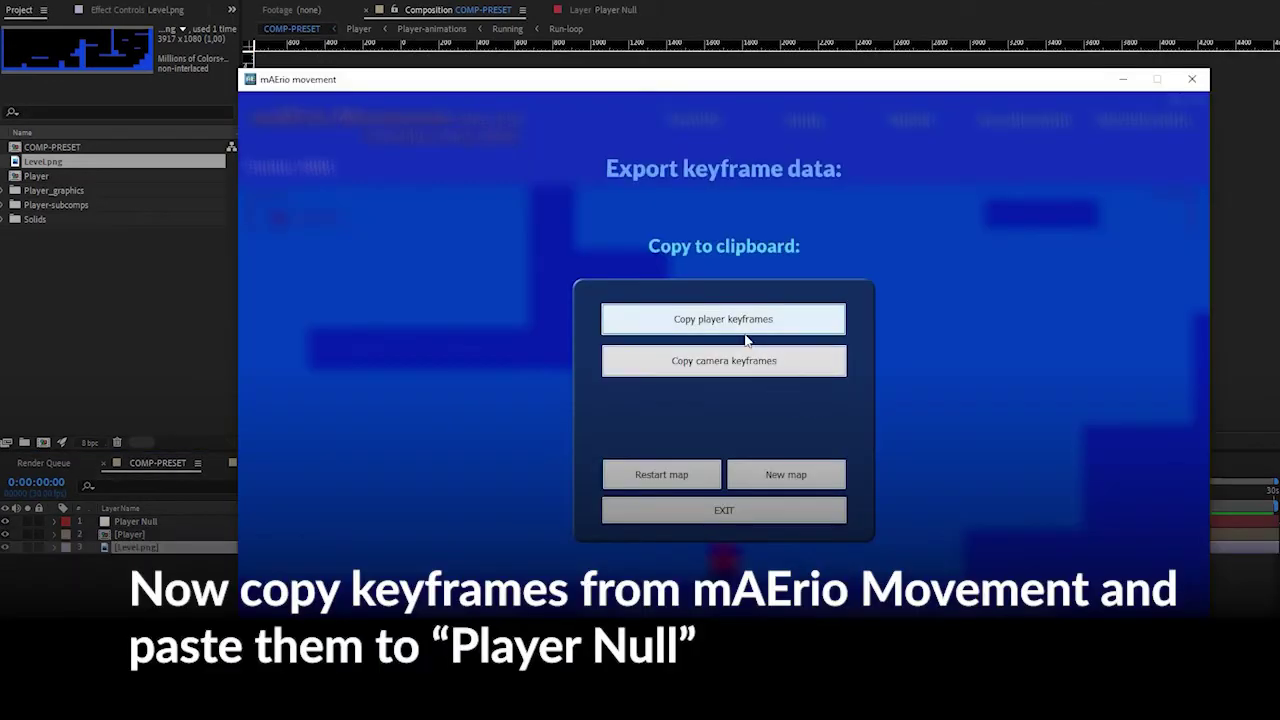
click(745, 335)
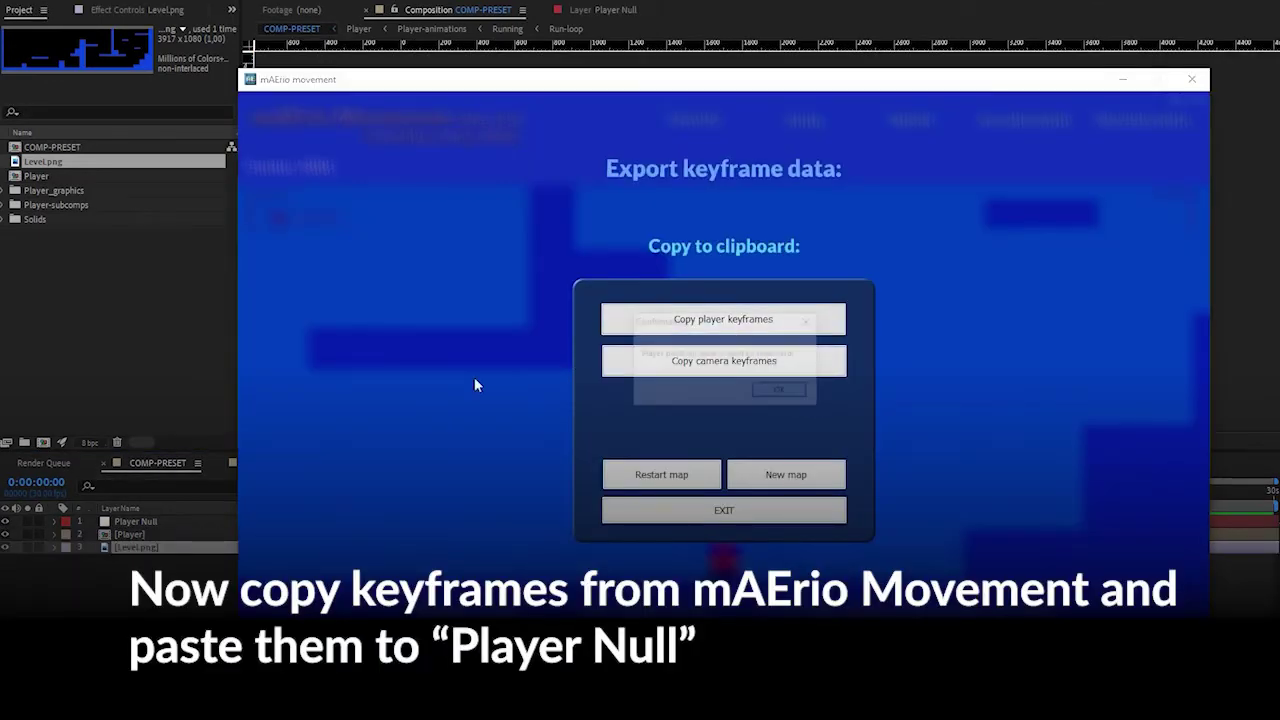
click(779, 399)
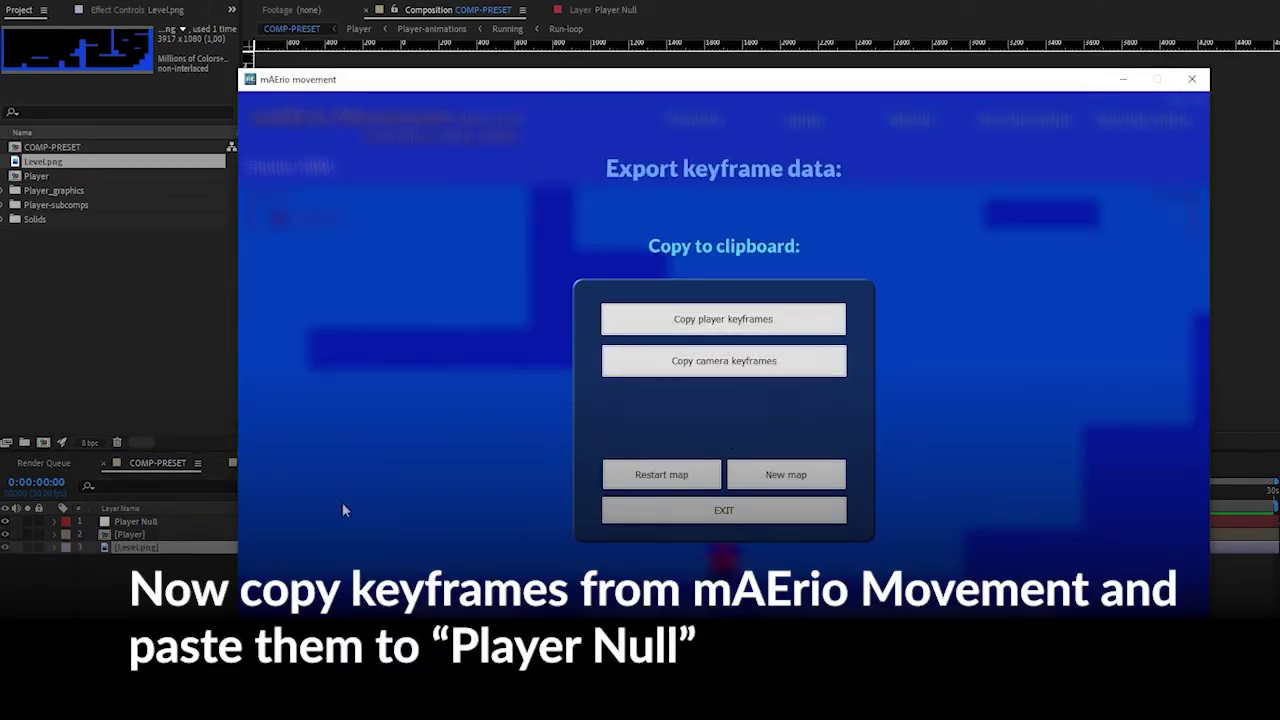
click(155, 522)
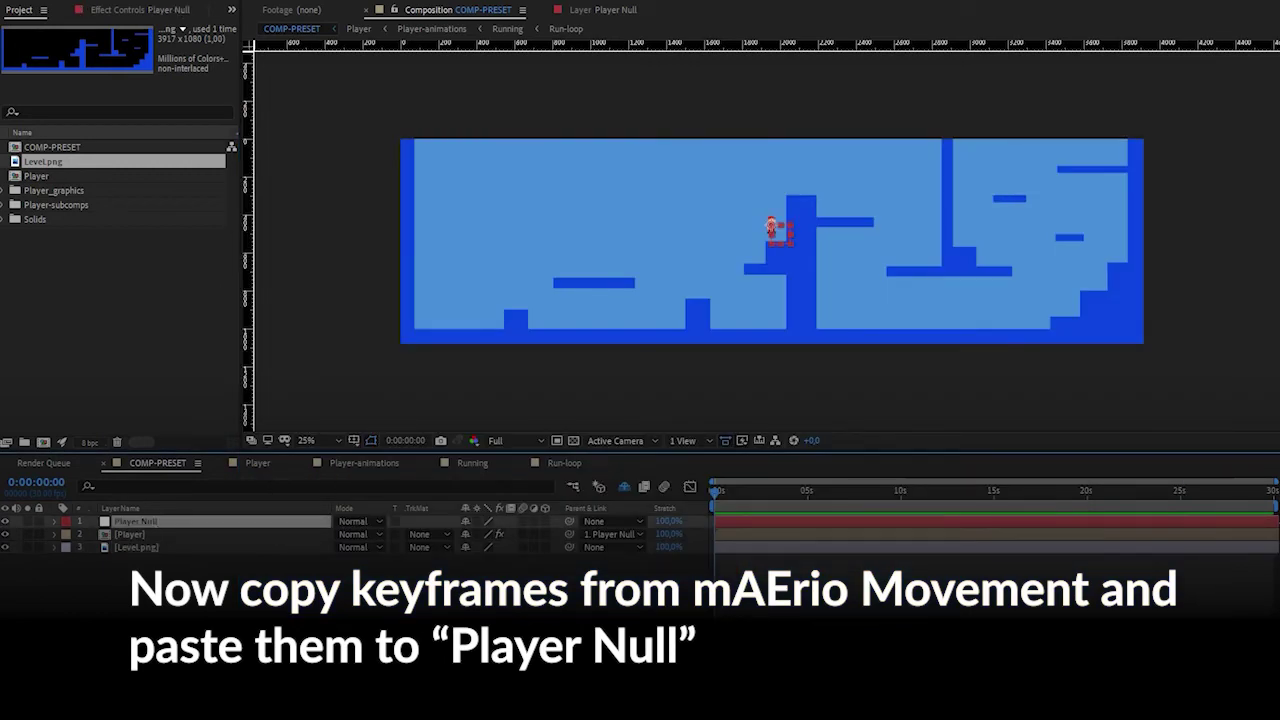
key(ctrl+v)
key(u)
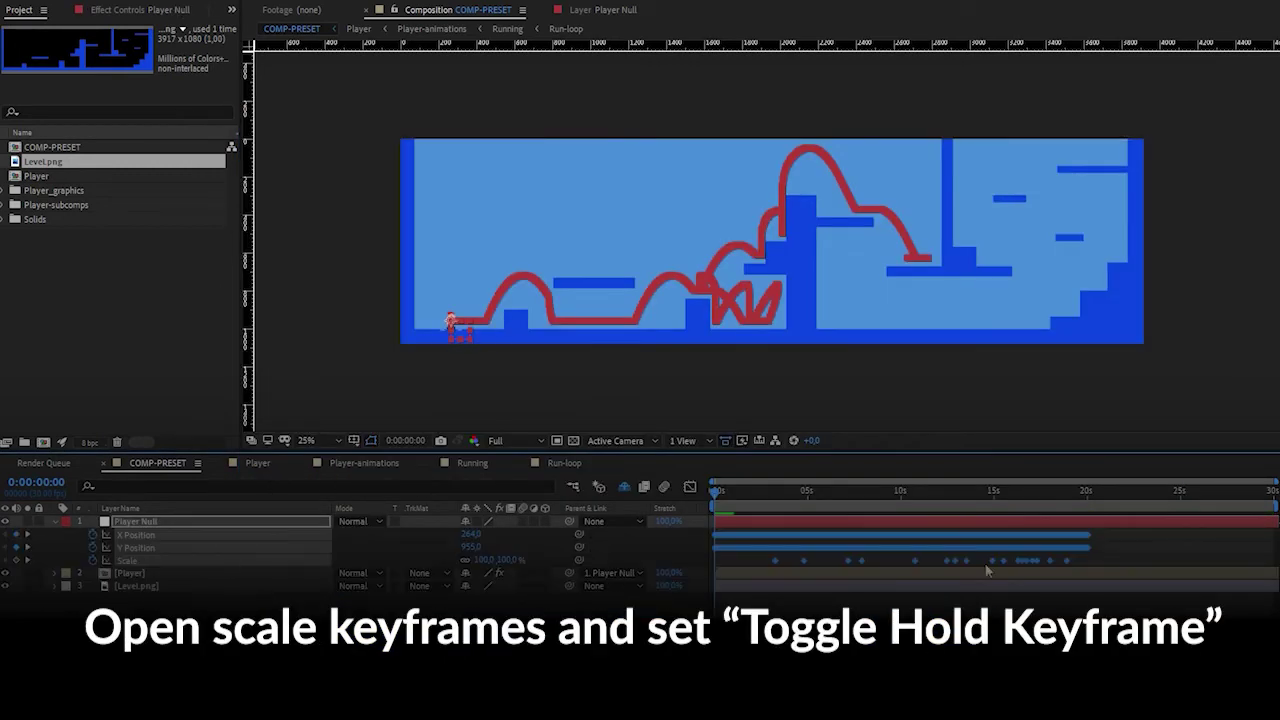
Toggle all of Player Null's Scale keyframes to hold keyframes and preview the character's movement through the level.
drag(1095, 565, 765, 574)
right_click(806, 561)
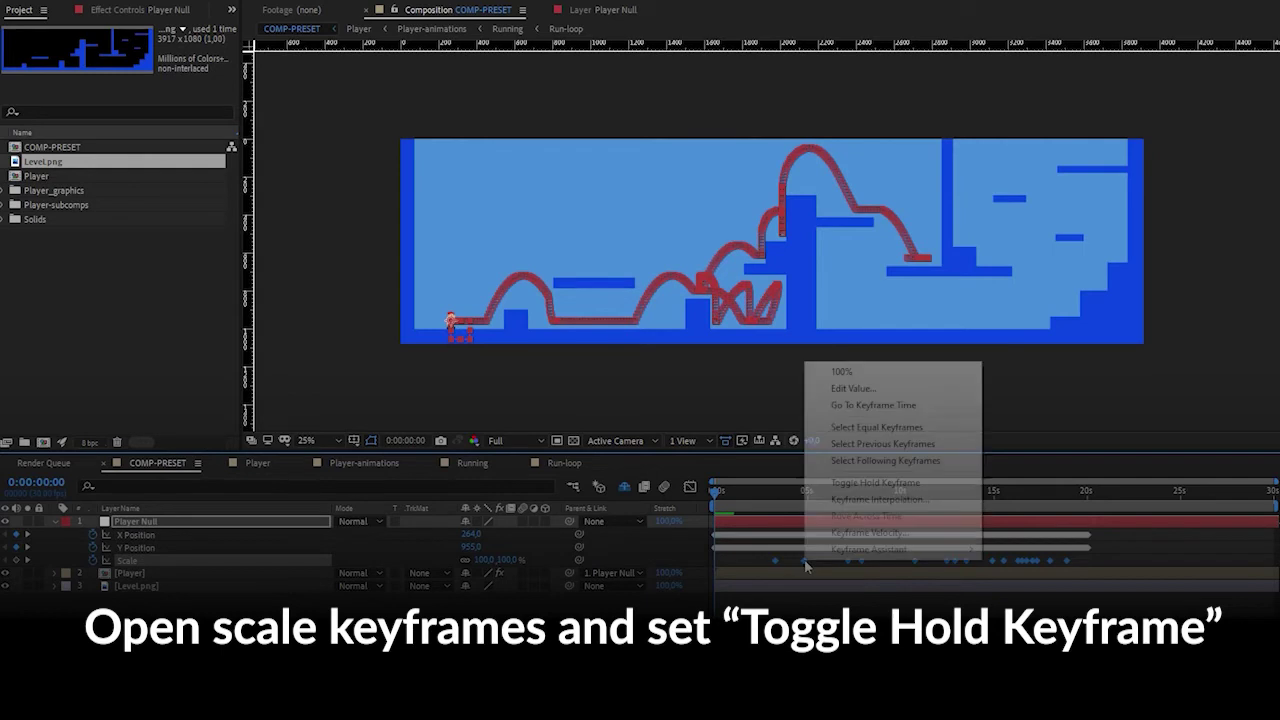
click(880, 483)
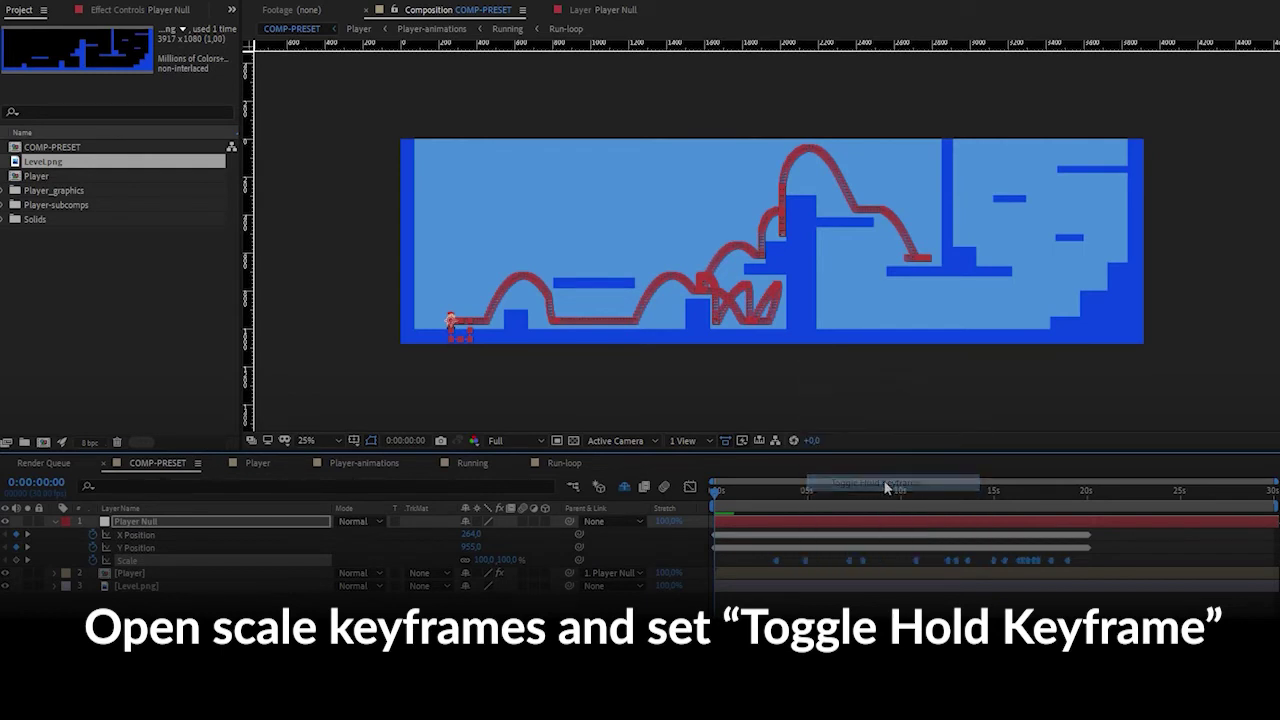
click(523, 417)
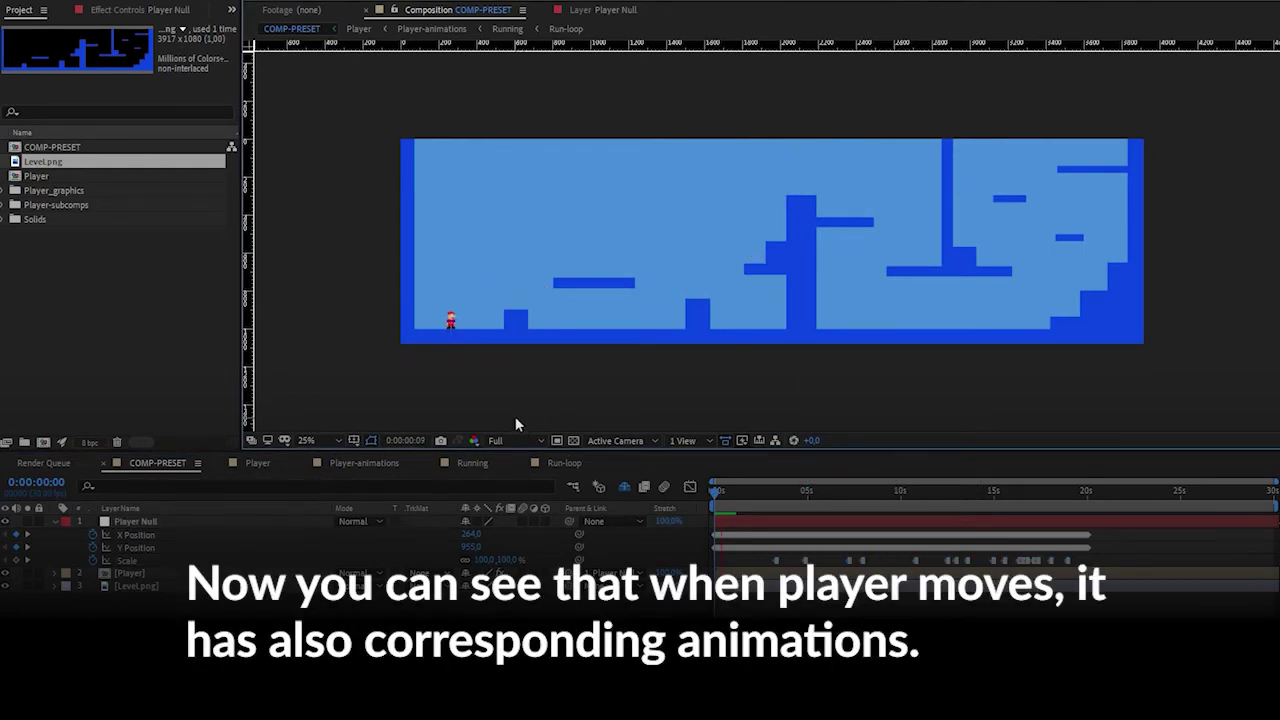
key(space)
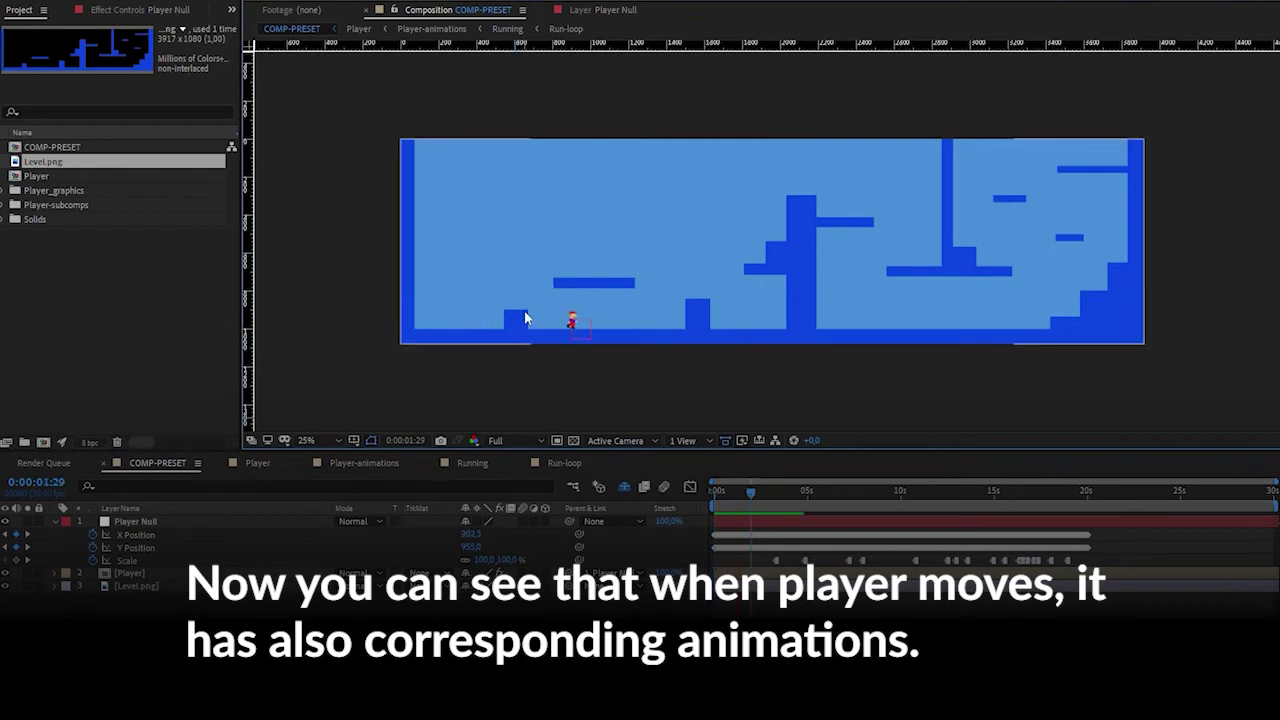
scroll(690, 245, up, 2)
drag(372, 350, 639, 307)
click(712, 498)
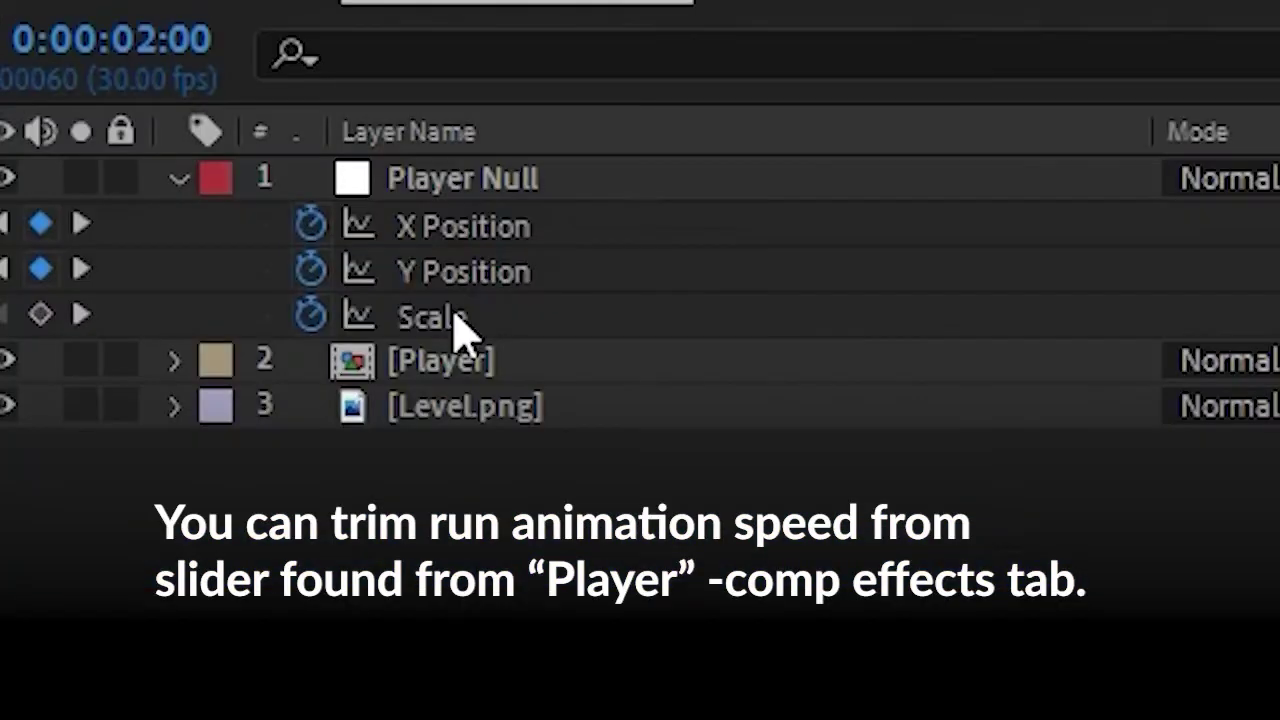
Set the Run anim multiplier slider effect on the Player layer to 50.
click(447, 362)
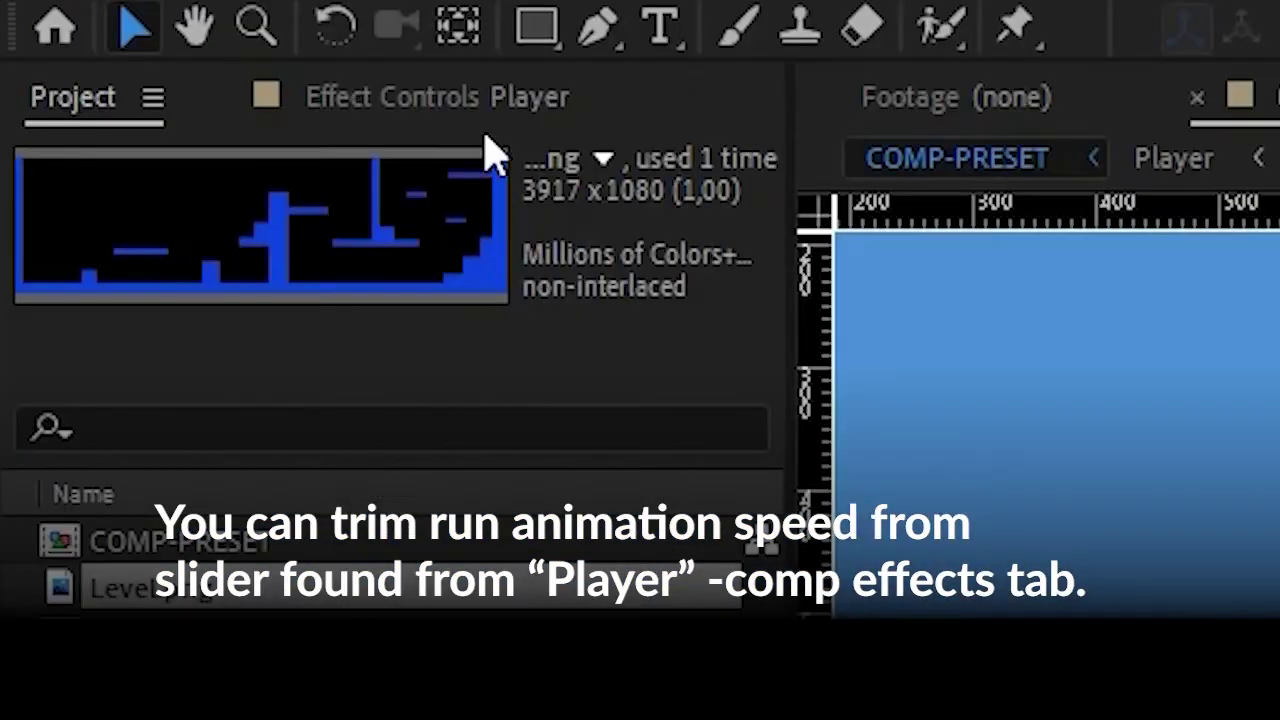
click(483, 100)
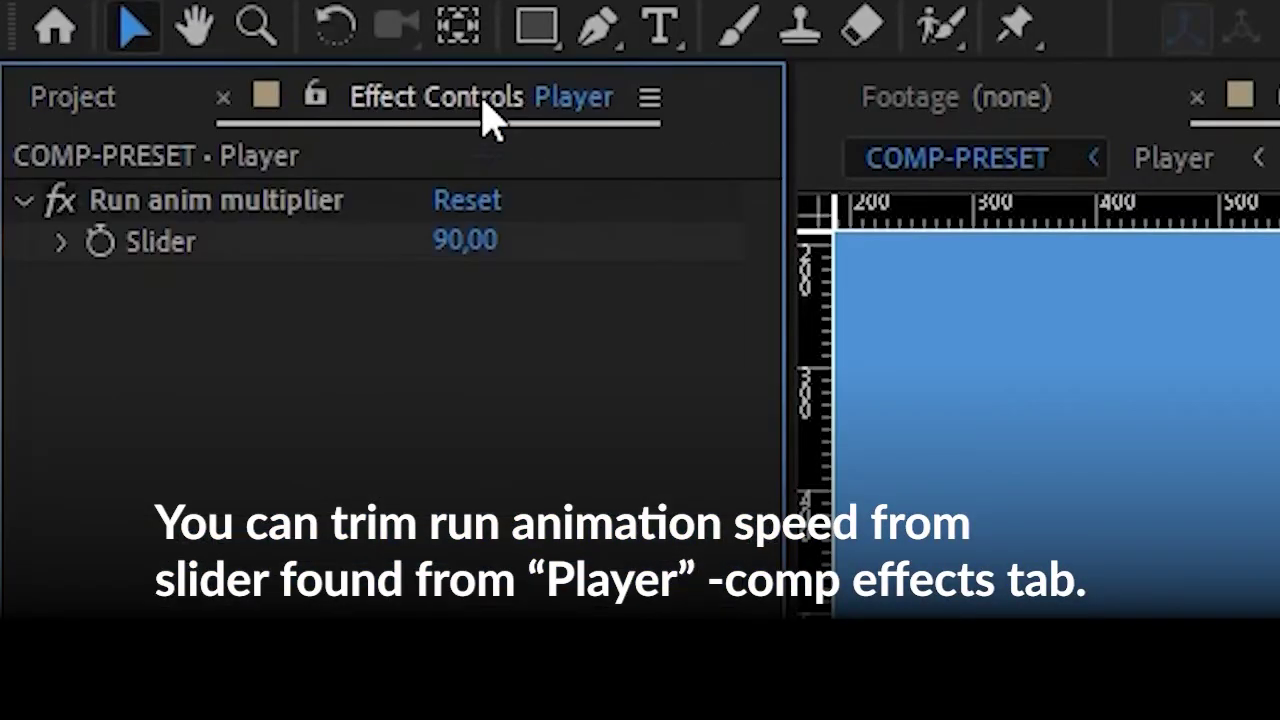
click(470, 242)
text(50)
key(Return)
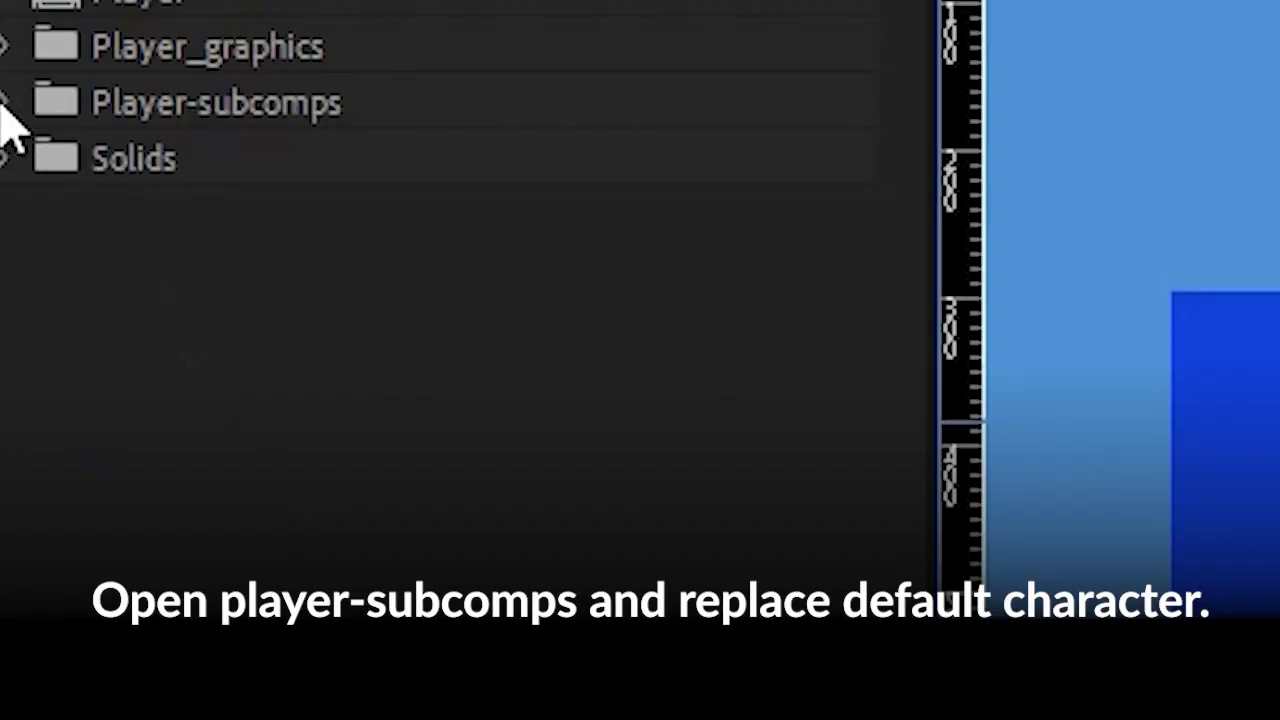
Expand the Player-subcomps folder and add poule_Walk_right.gif above the Run images in the Run-loop comp.
click(8, 102)
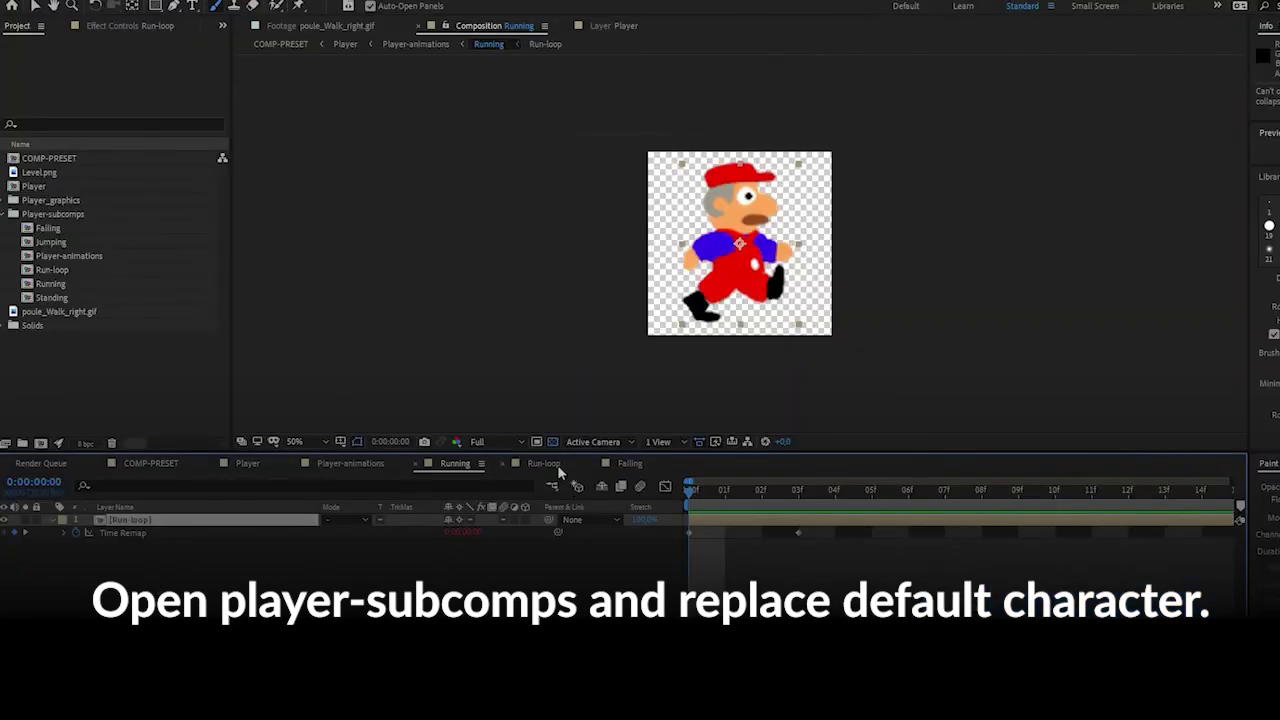
click(555, 464)
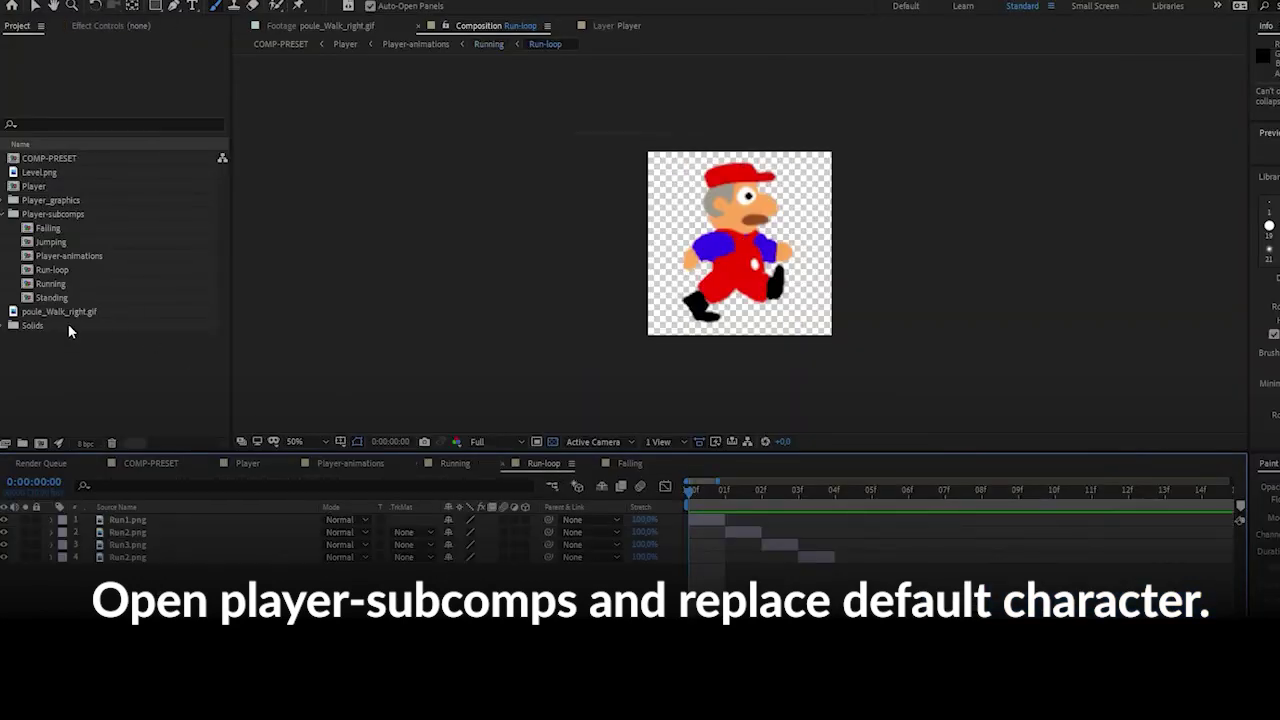
drag(55, 313, 757, 508)
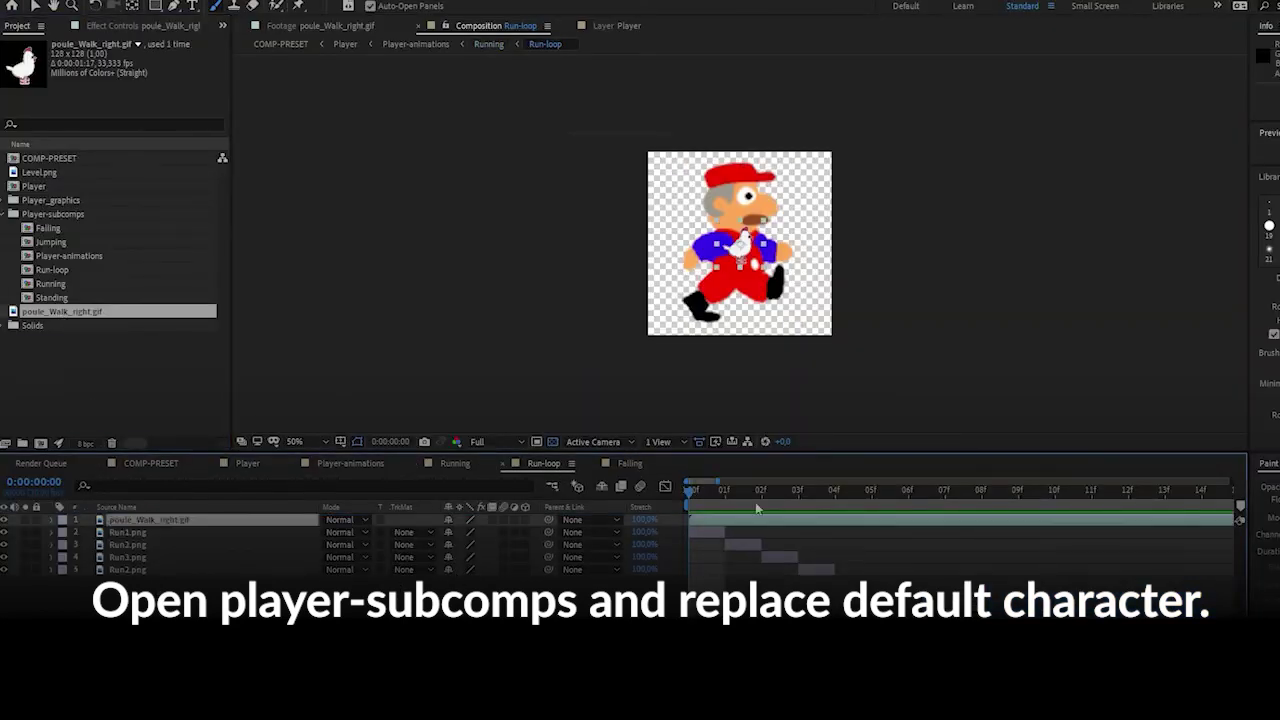
key(period)
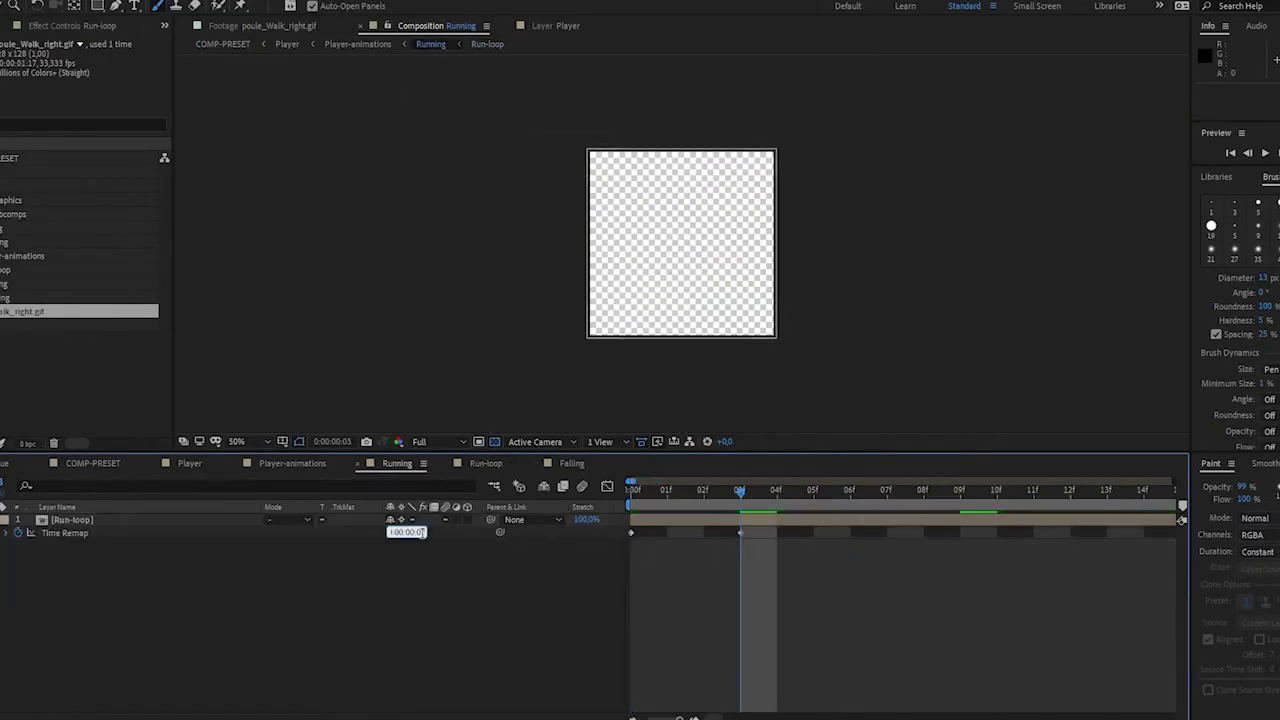
Freeze poule_Walk_right.gif in the Falling comp with a 28° rotation, and add it to the Jumping comp rotated -29°.
right_click(93, 530)
click(397, 251)
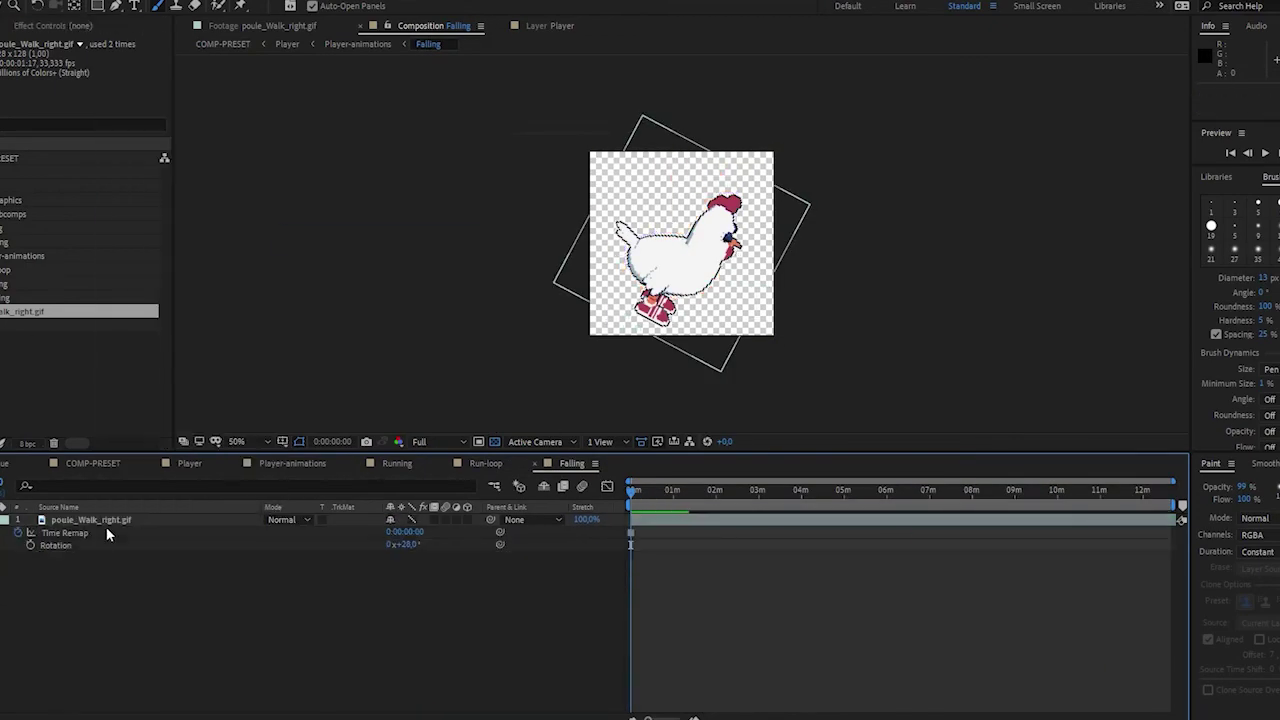
double_click(95, 549)
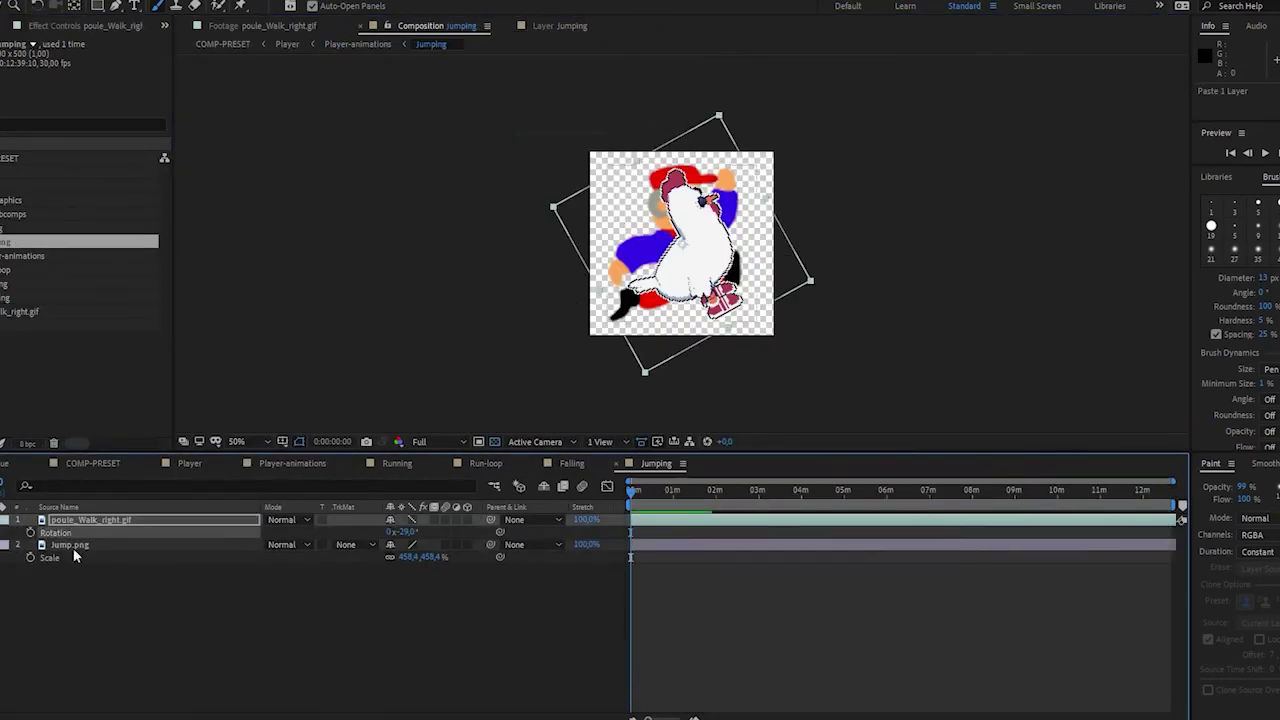